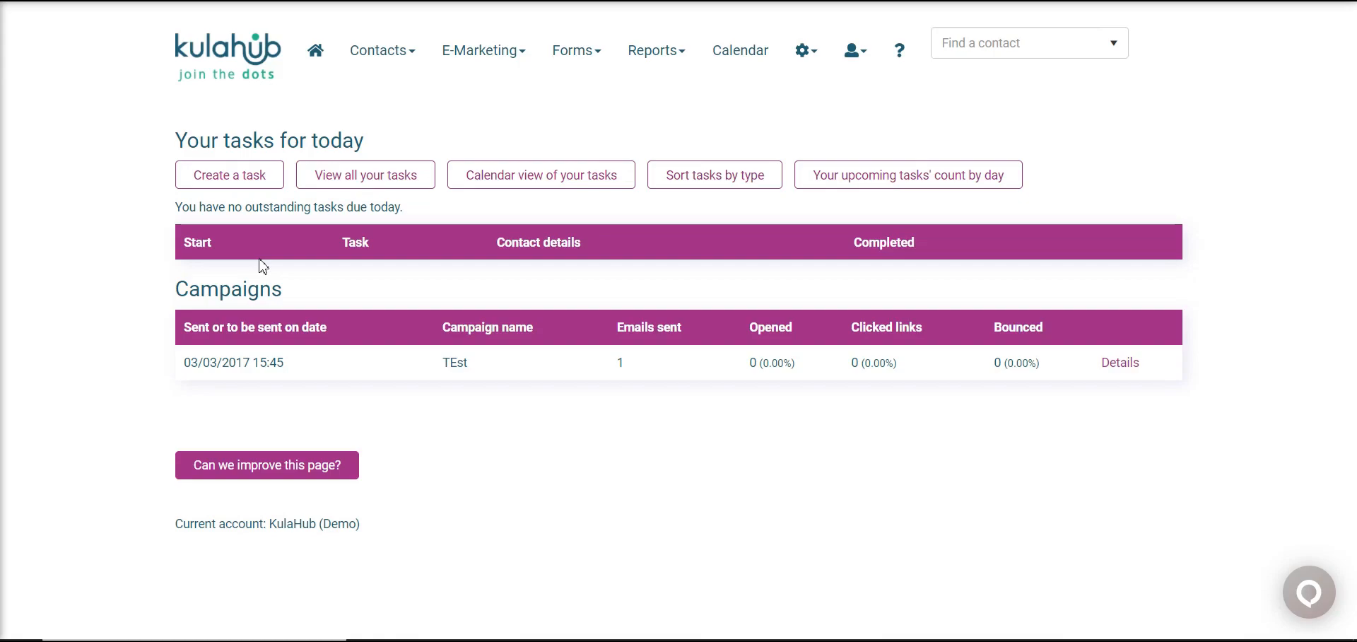
- Open the contact categories list and view the report of contacts in the Active Clients category
click(383, 51)
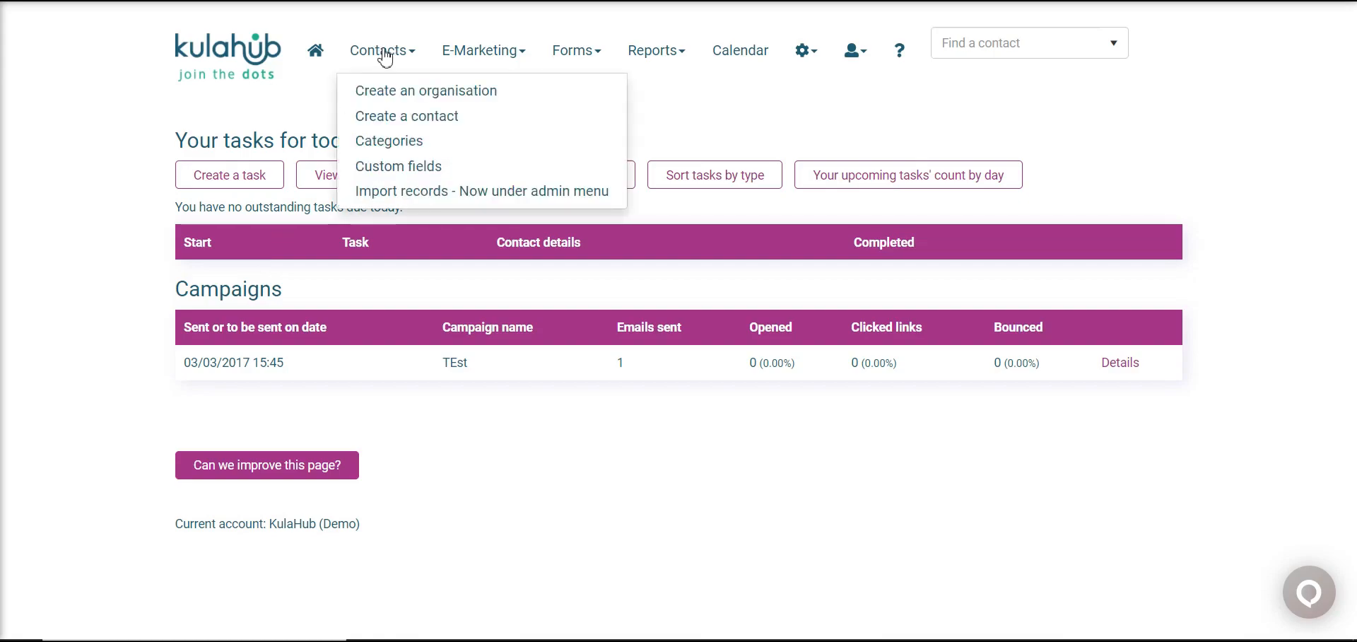
click(385, 147)
scroll(530, 357, down, 1)
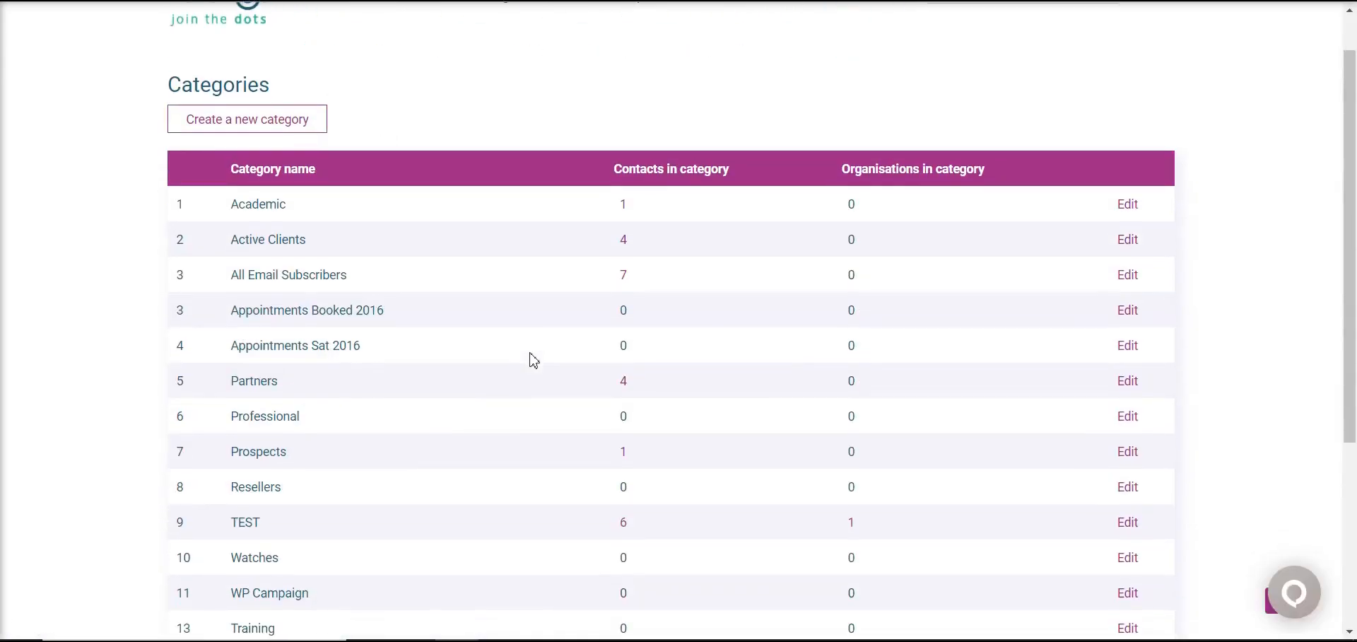
drag(223, 246, 357, 241)
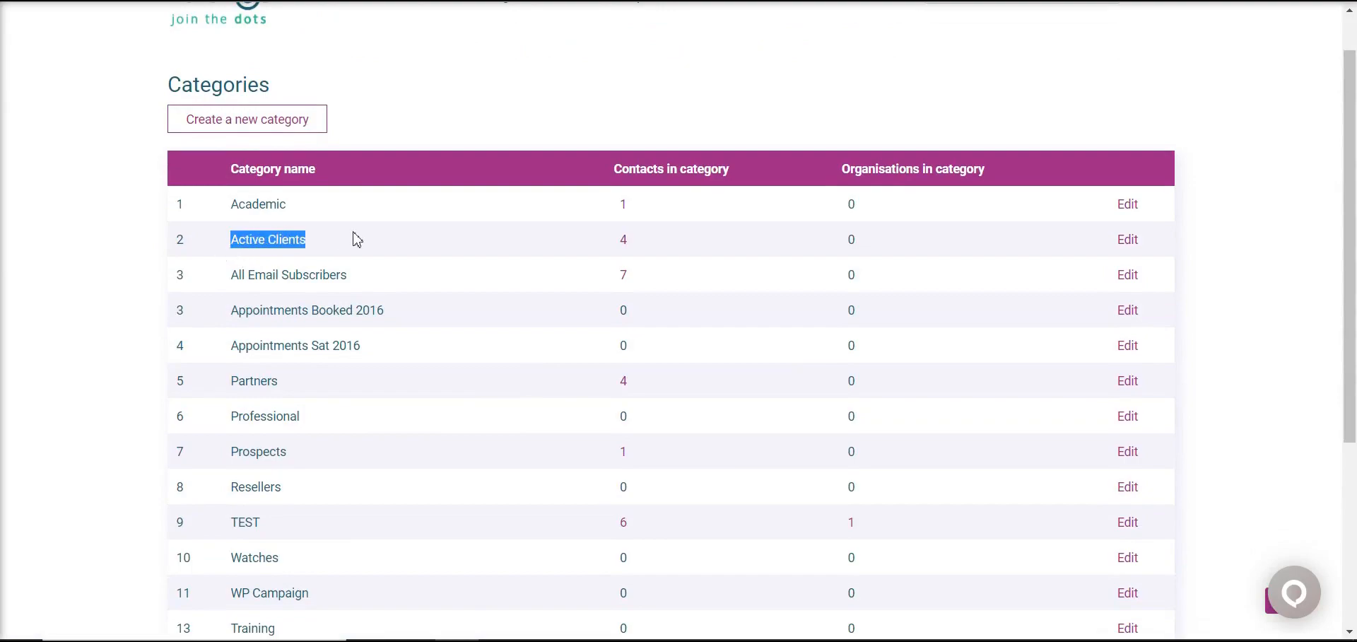
click(621, 242)
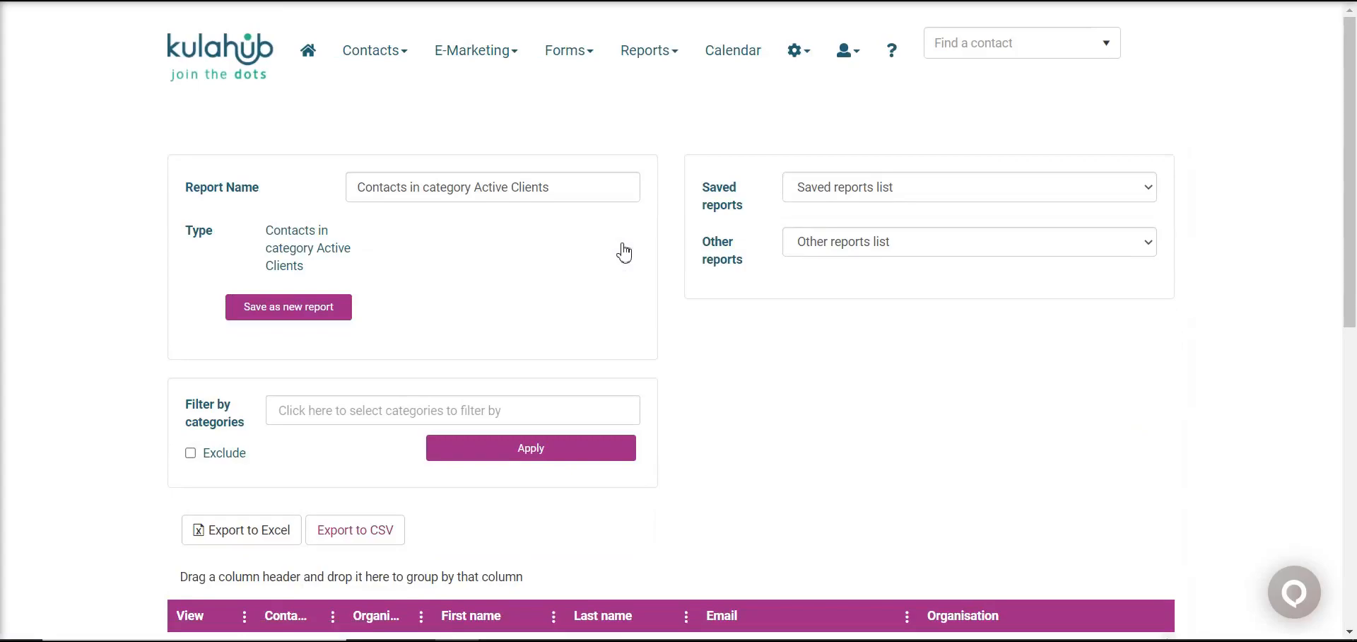
scroll(624, 252, down, 3)
- Open the standard form types and view the report of contact forms for Basic Enquiry
scroll(624, 252, up, 4)
click(558, 73)
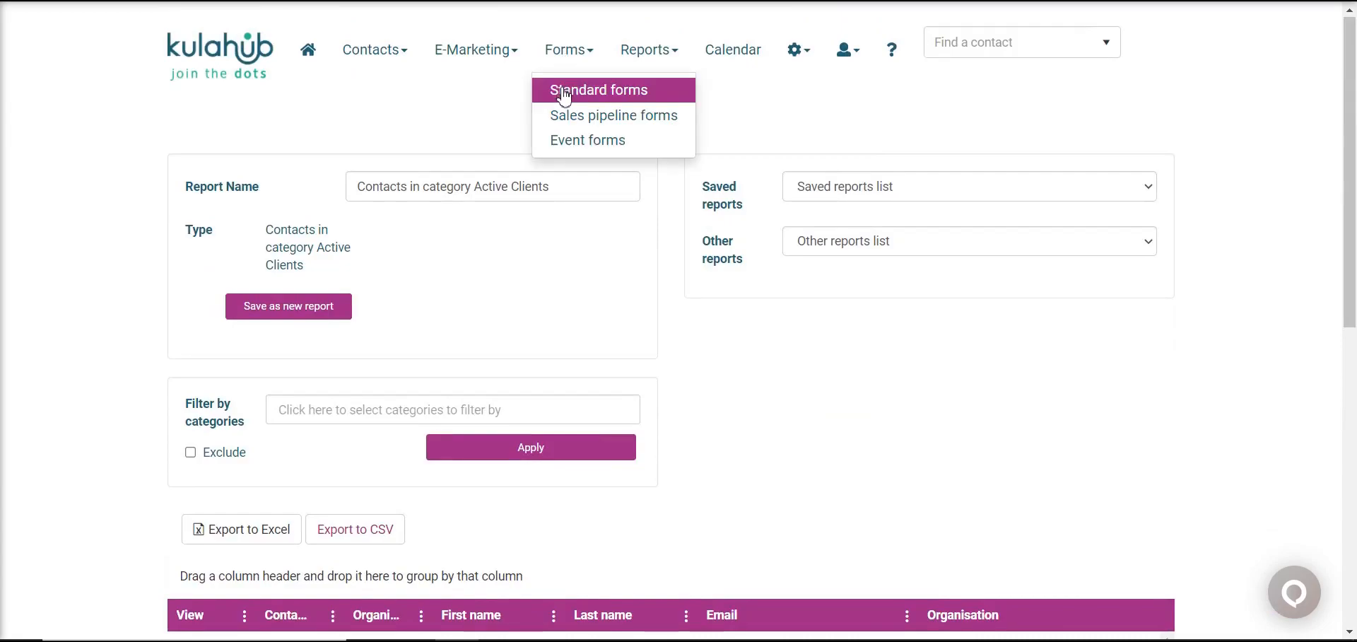
click(558, 90)
scroll(494, 315, down, 1)
scroll(495, 316, down, 1)
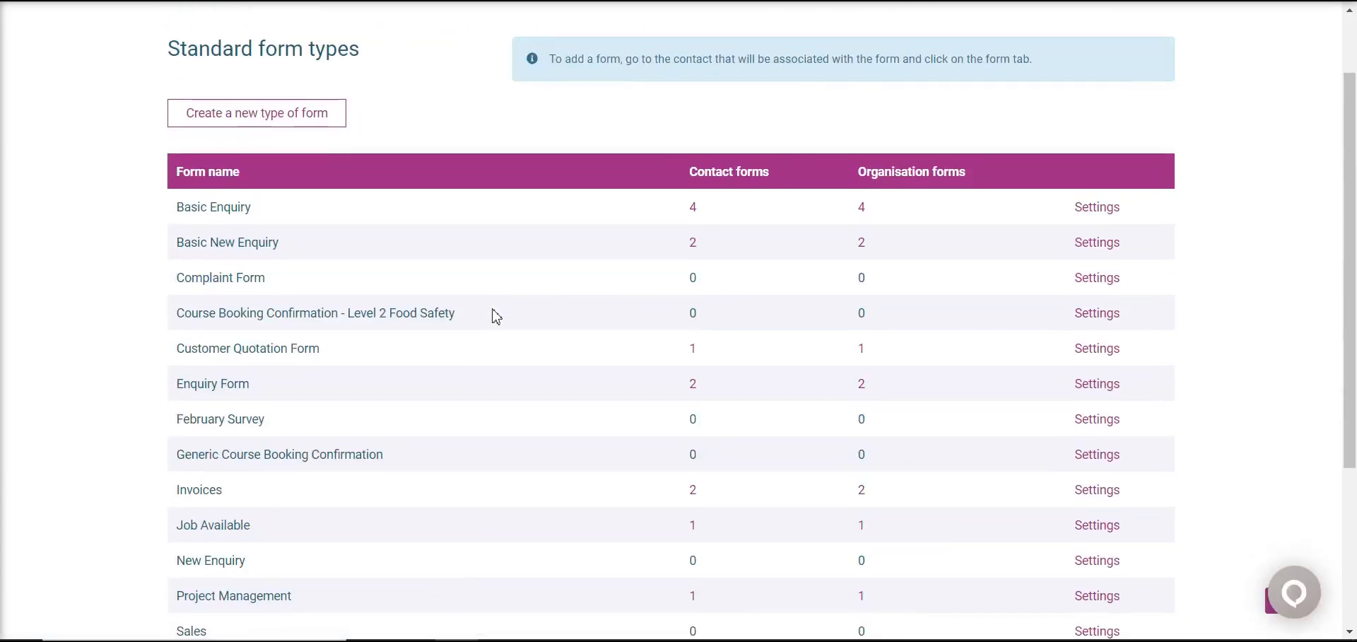
triple_click(195, 205)
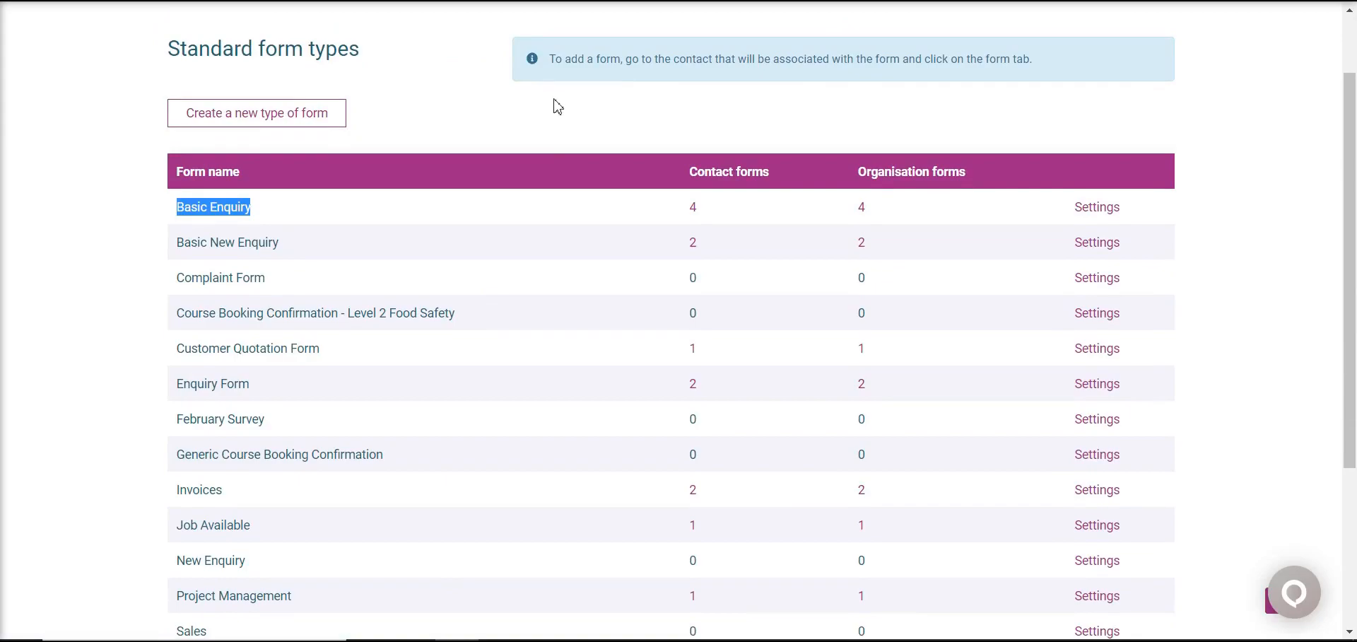
scroll(554, 106, up, 2)
click(565, 51)
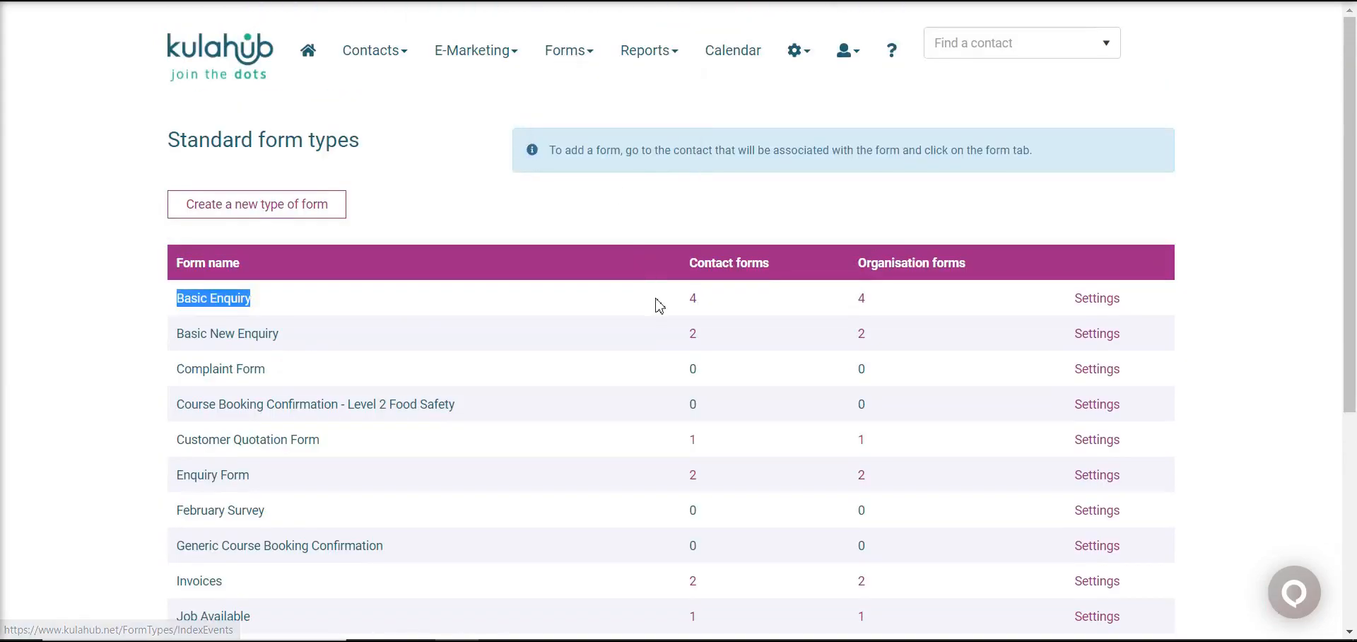
click(693, 299)
scroll(696, 310, down, 5)
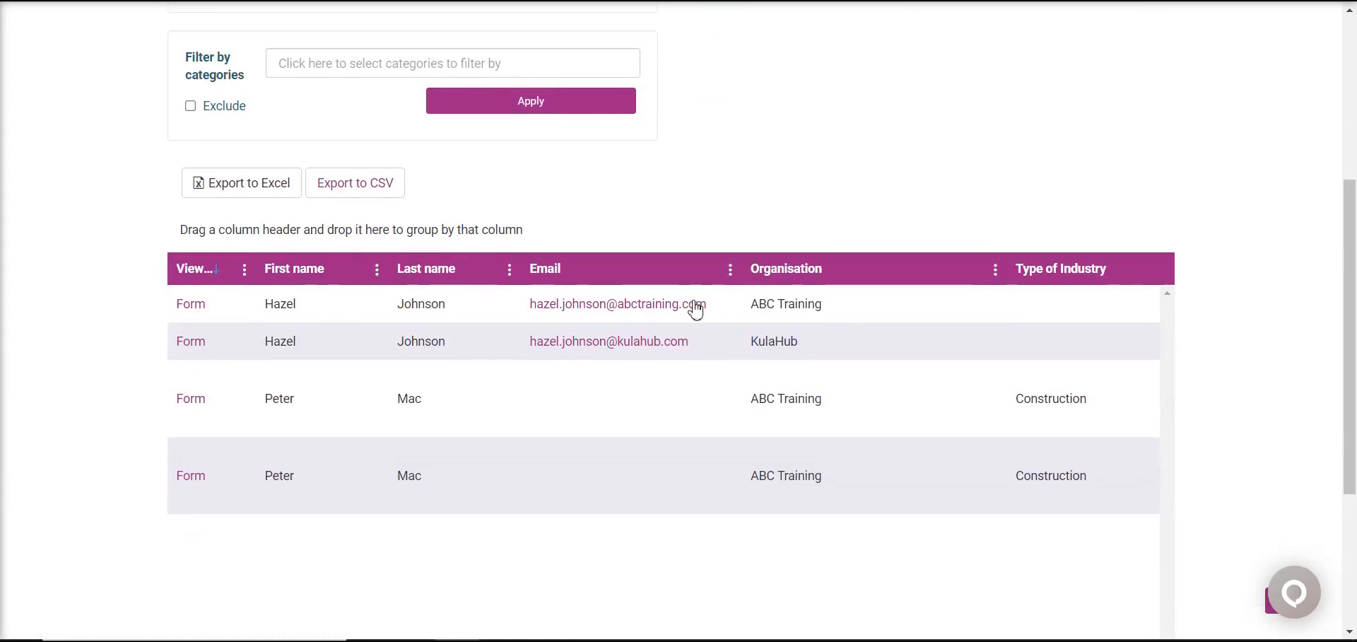
- Go to the Reports page and look through the report types available under Other reports
scroll(695, 307, up, 5)
click(625, 44)
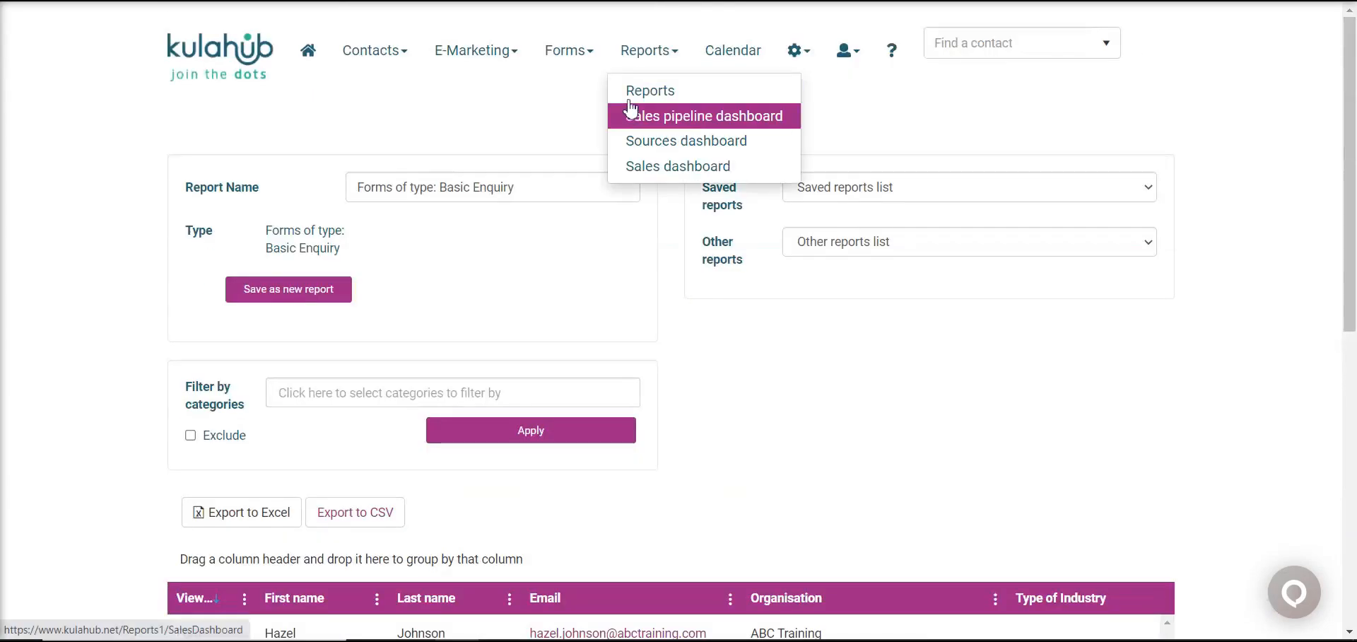
click(628, 92)
click(402, 248)
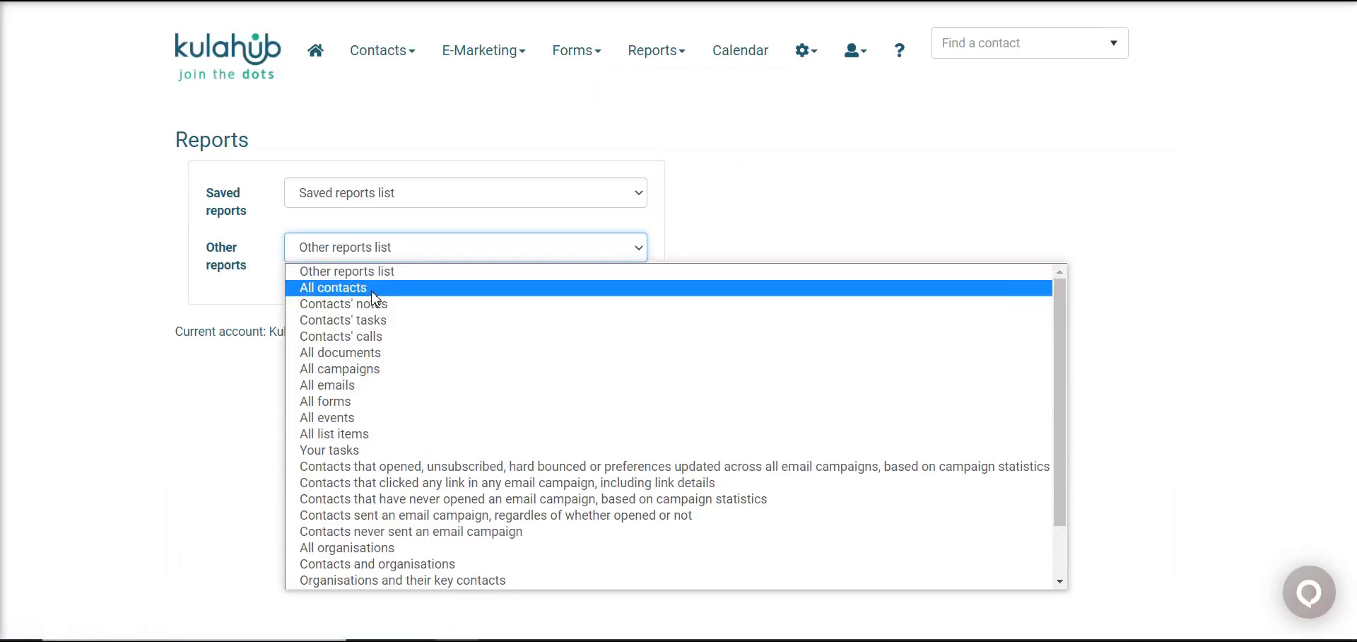
scroll(403, 339, down, 2)
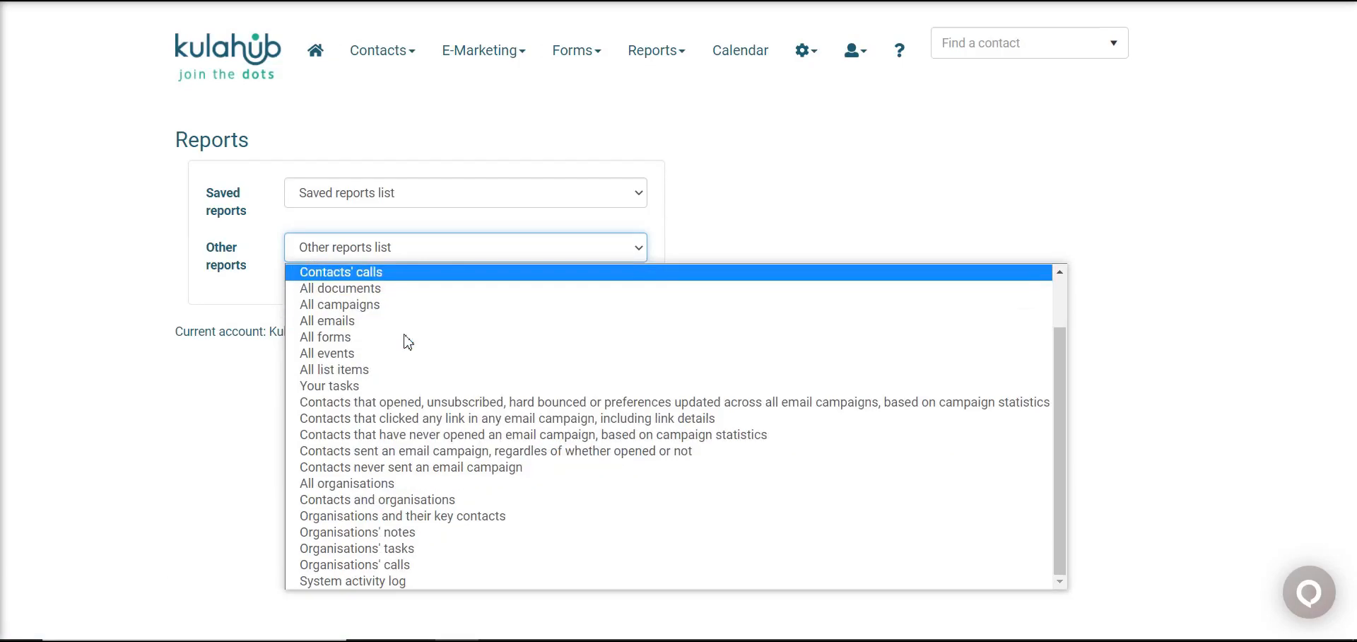
click(19, 272)
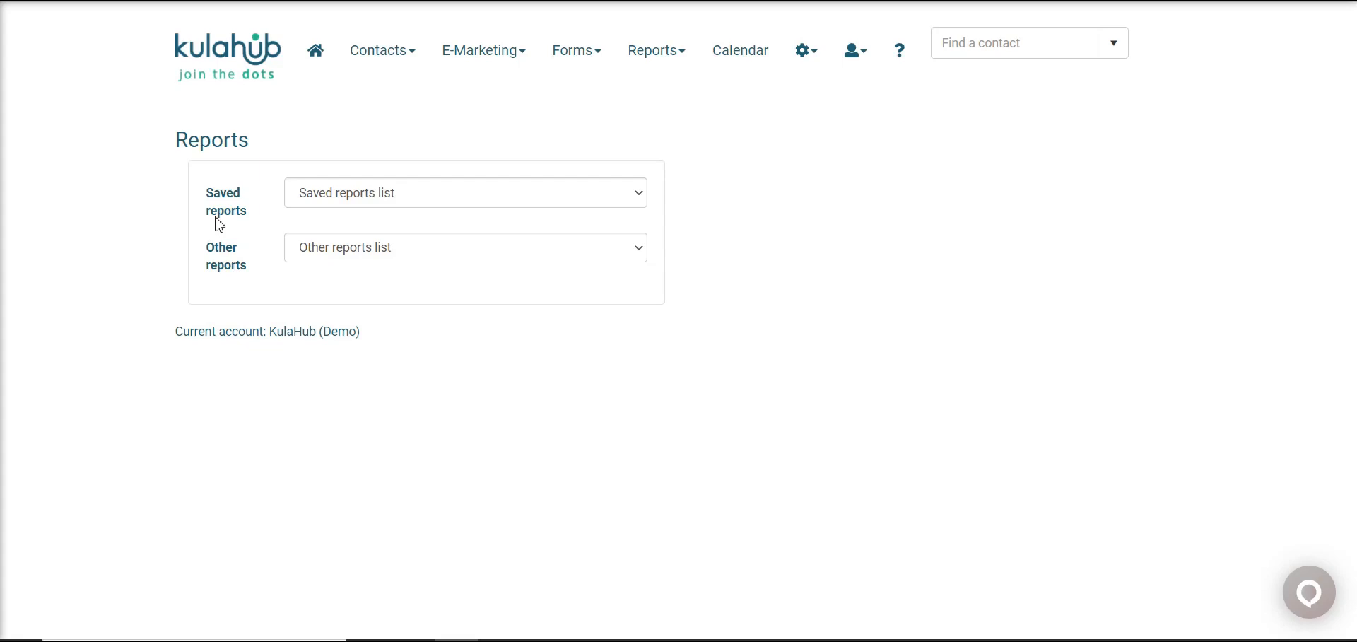
- Run the All contacts report from Other reports and check its rows and item count
click(332, 247)
click(318, 295)
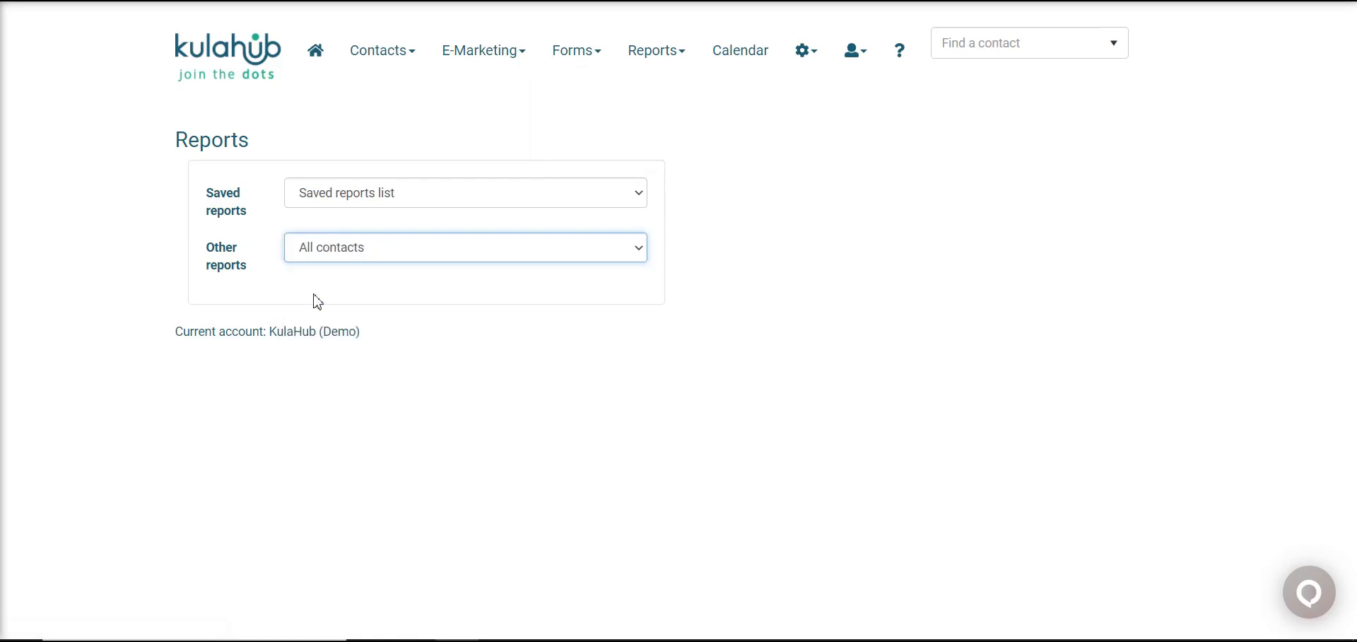
scroll(318, 283, down, 5)
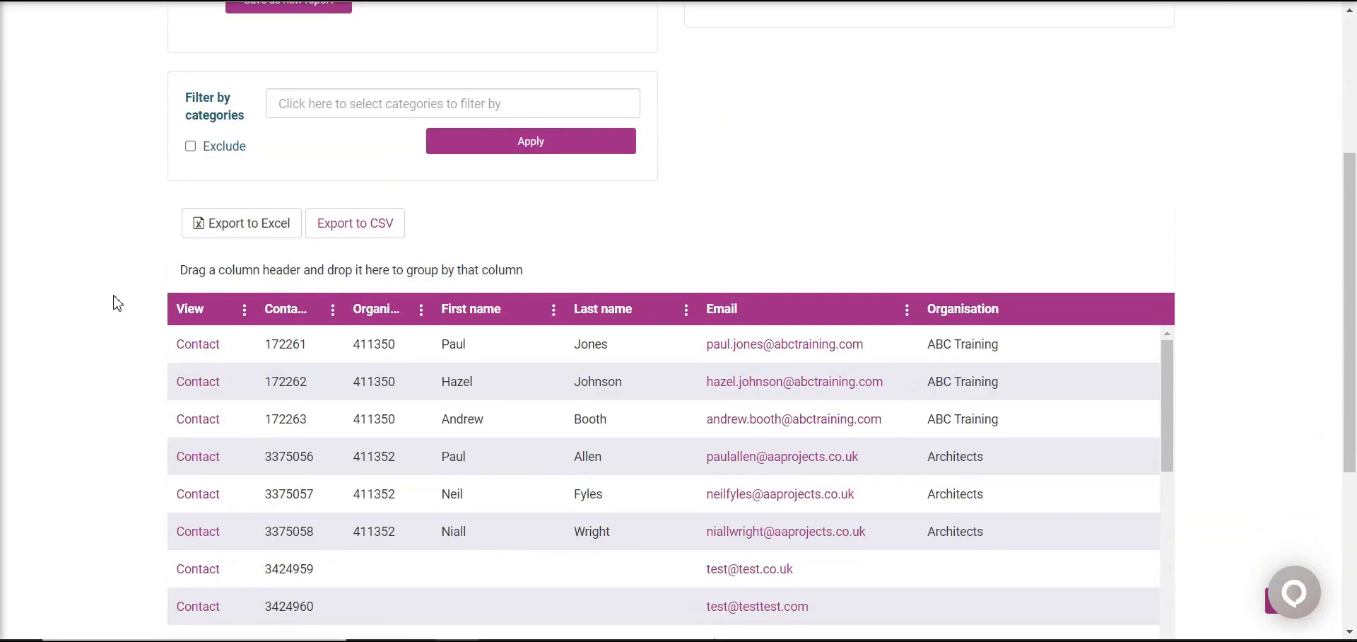
scroll(117, 303, down, 3)
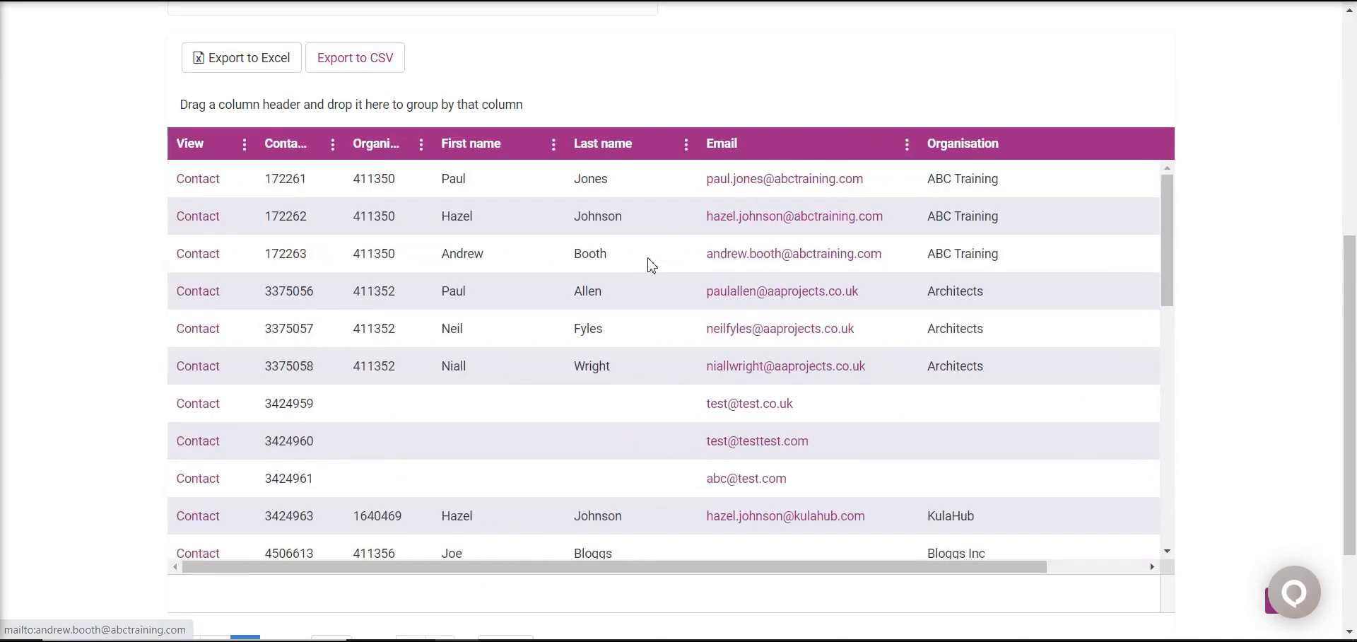
scroll(701, 57, down, 2)
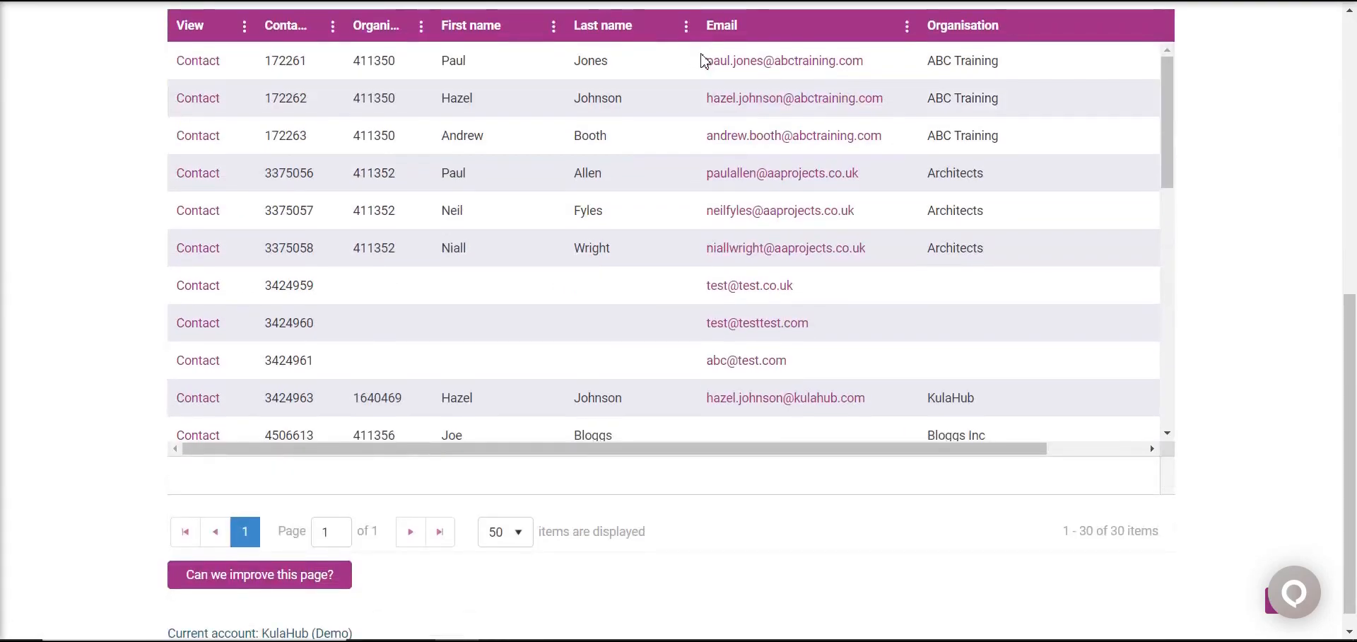
drag(1062, 543, 1184, 546)
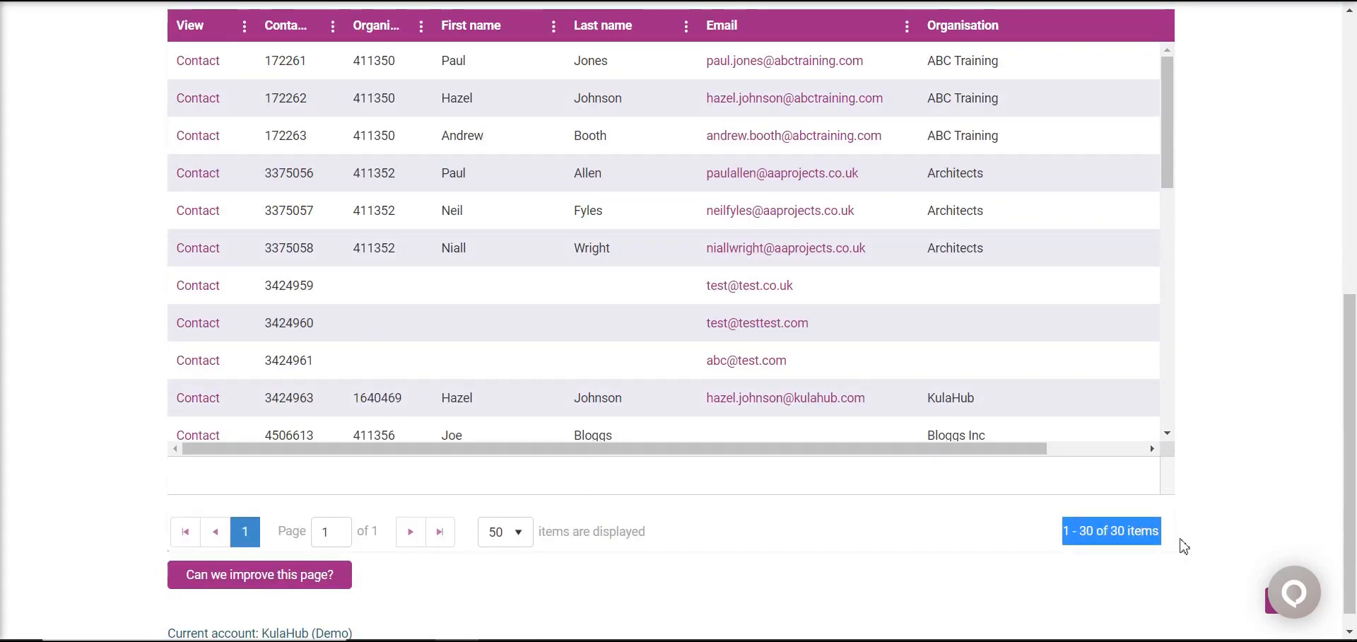
click(1183, 547)
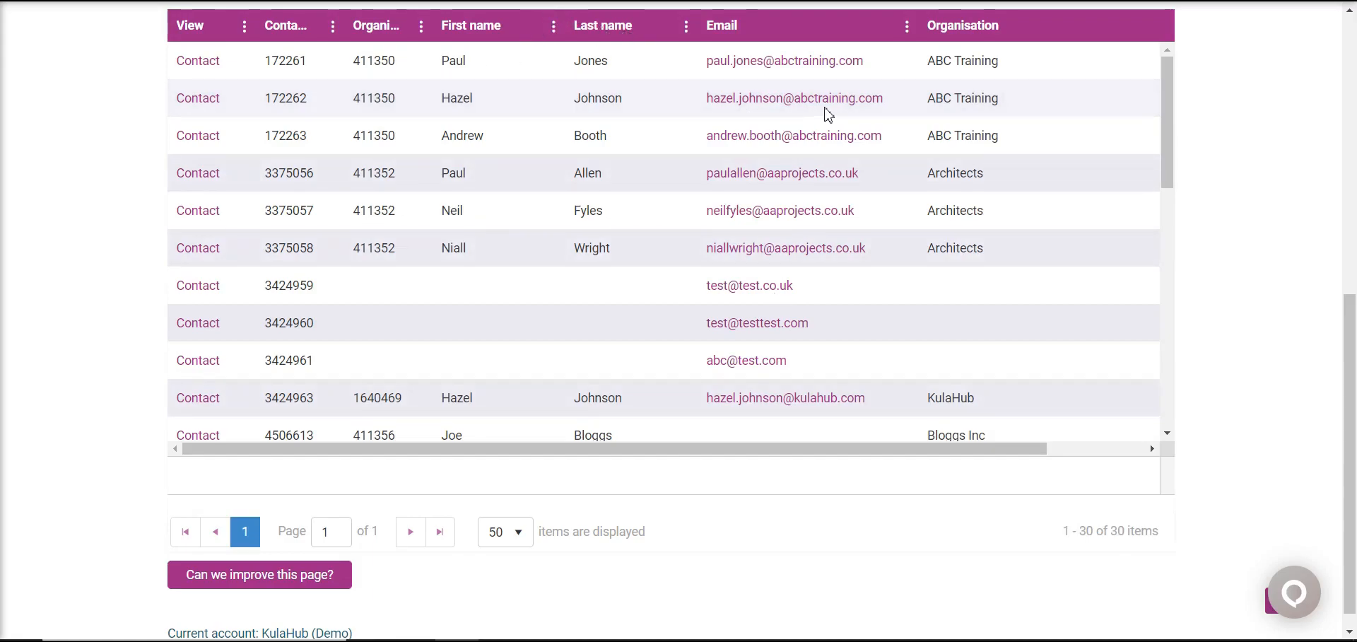
- Move the Email column before First name and the View column after Last name, and narrow the Email column
drag(757, 32, 445, 55)
drag(192, 35, 749, 53)
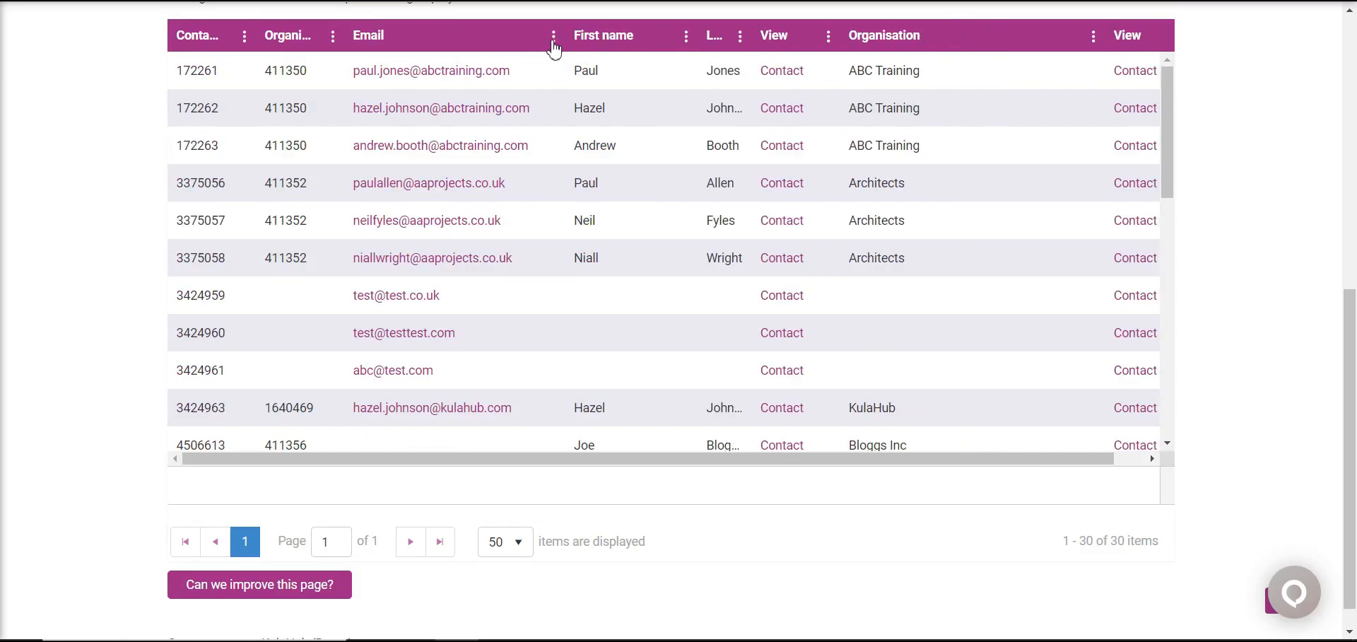
drag(572, 45, 453, 60)
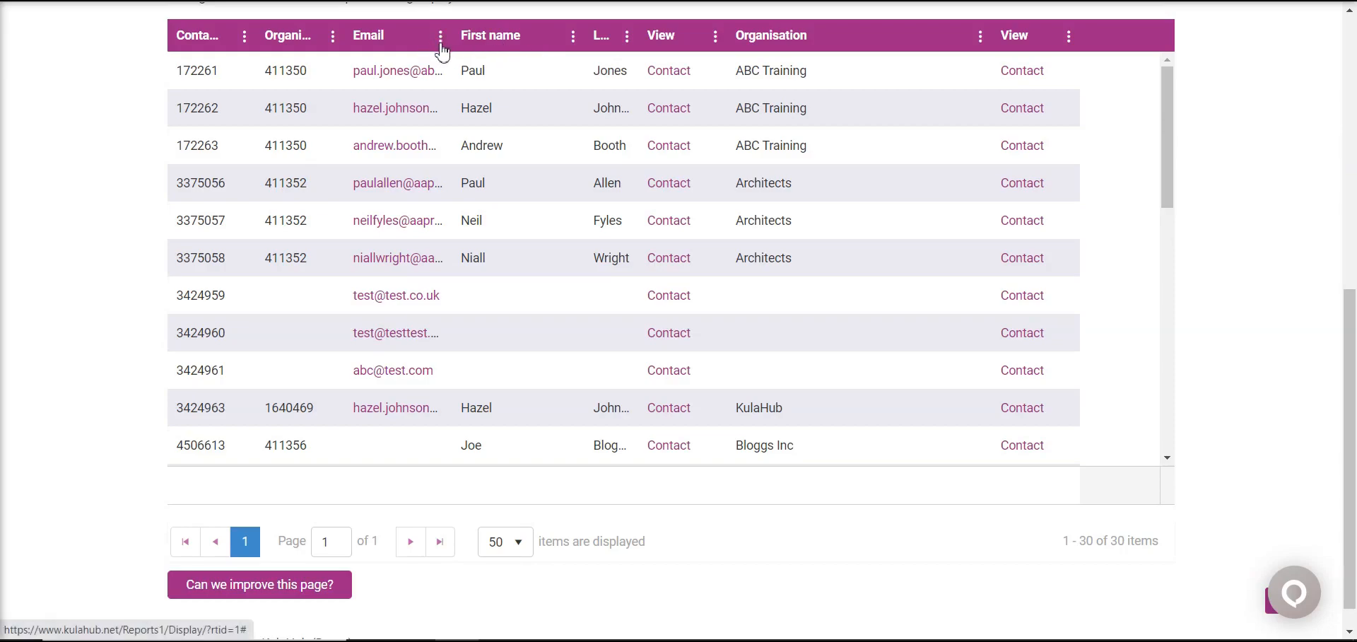
- Add the Postcode column to the contacts report and bring it into view
click(441, 36)
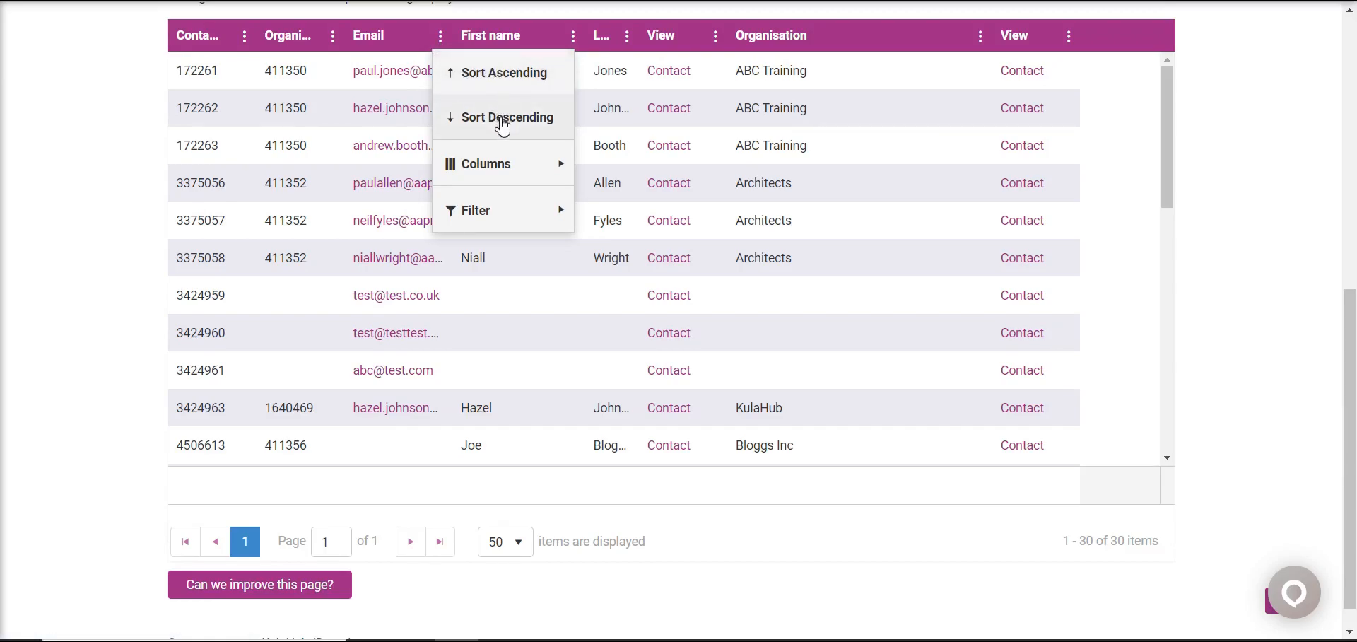
mouse_move(509, 175)
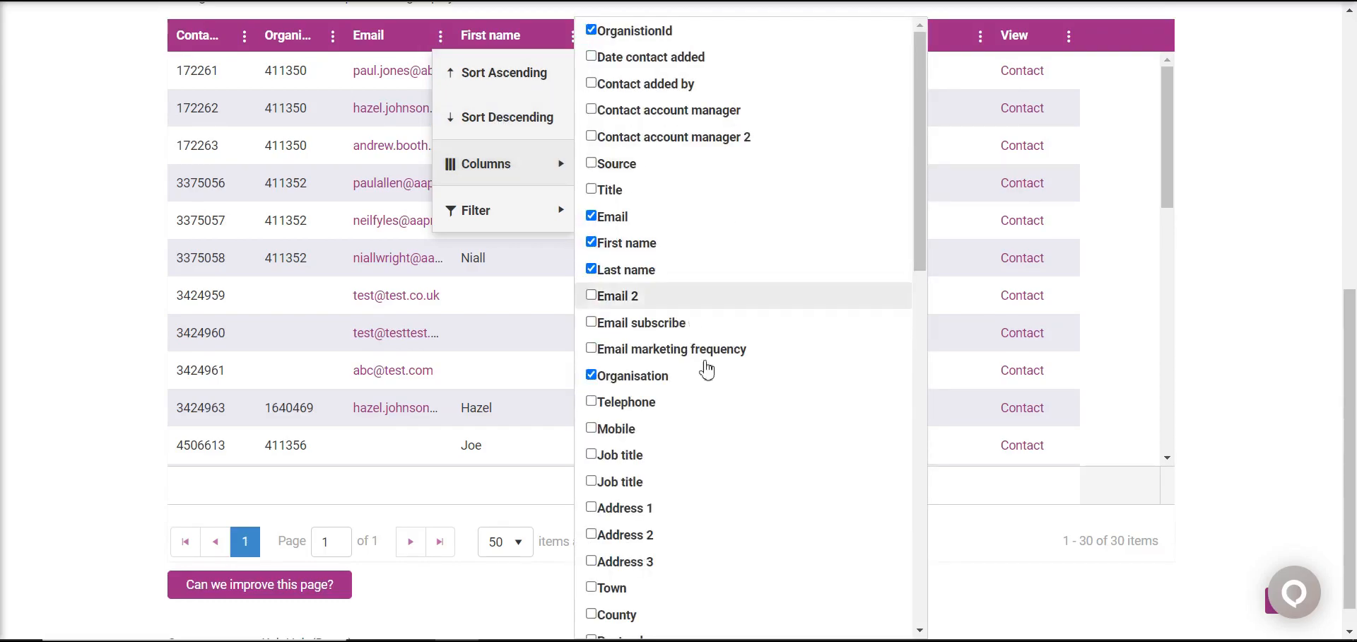
scroll(733, 469, down, 3)
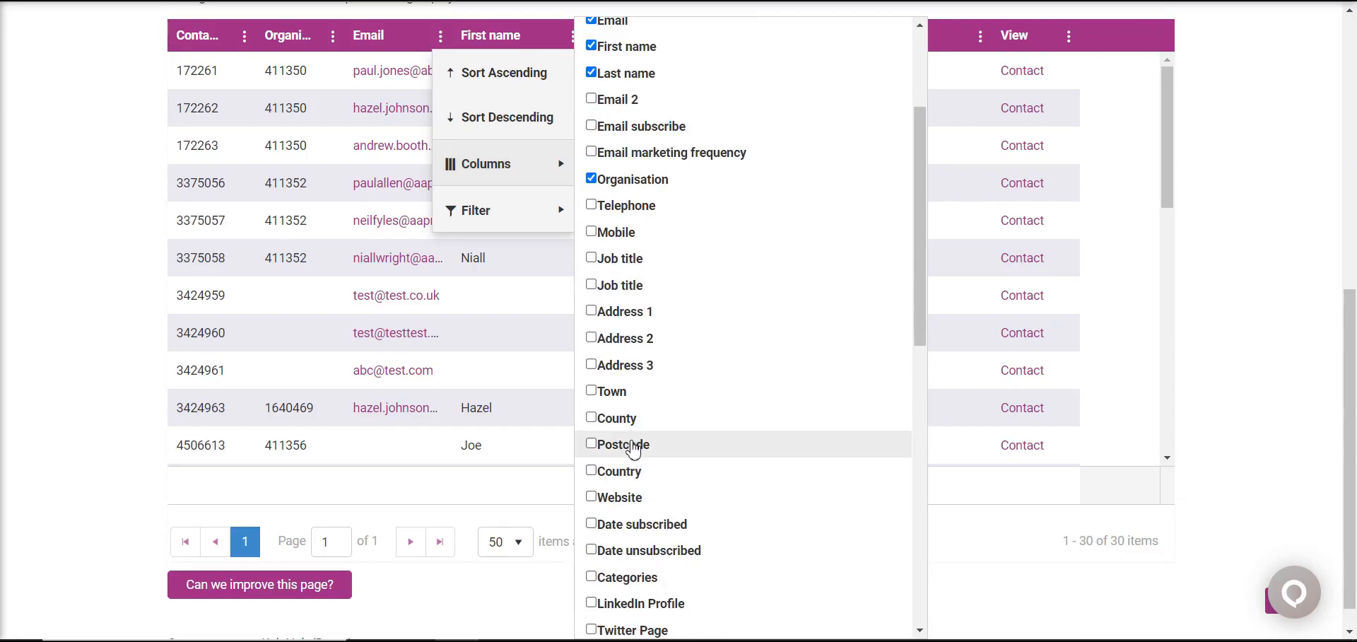
click(633, 449)
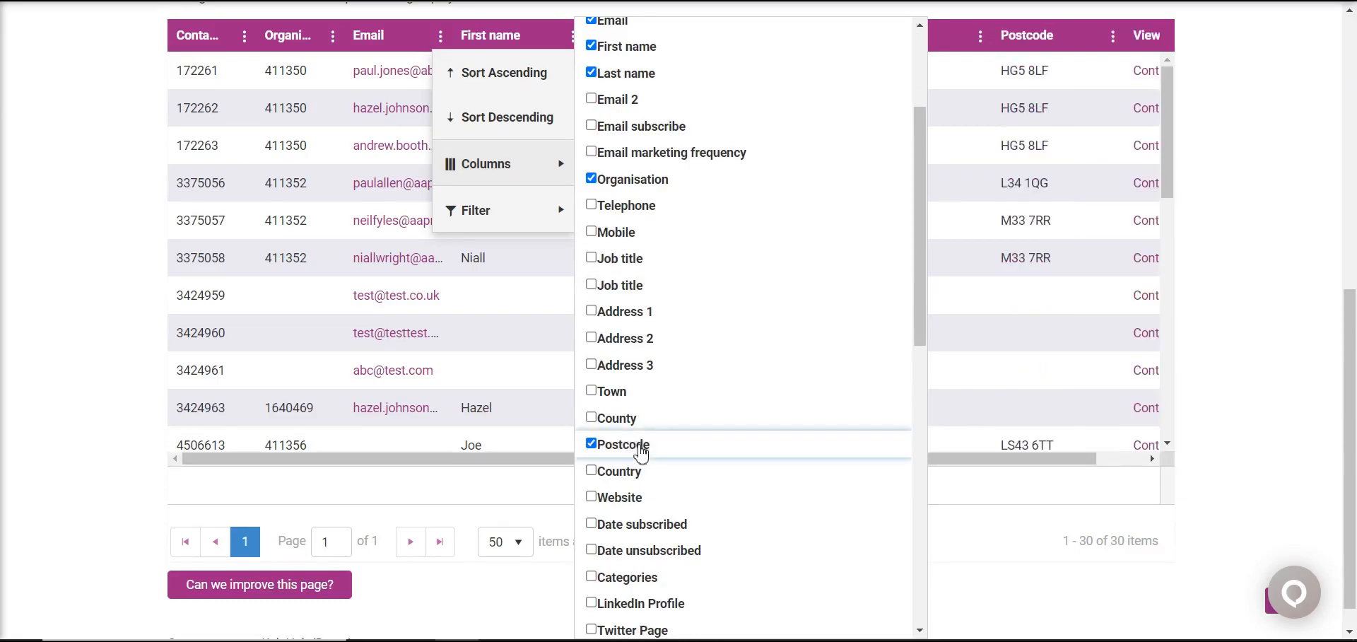
scroll(641, 452, down, 5)
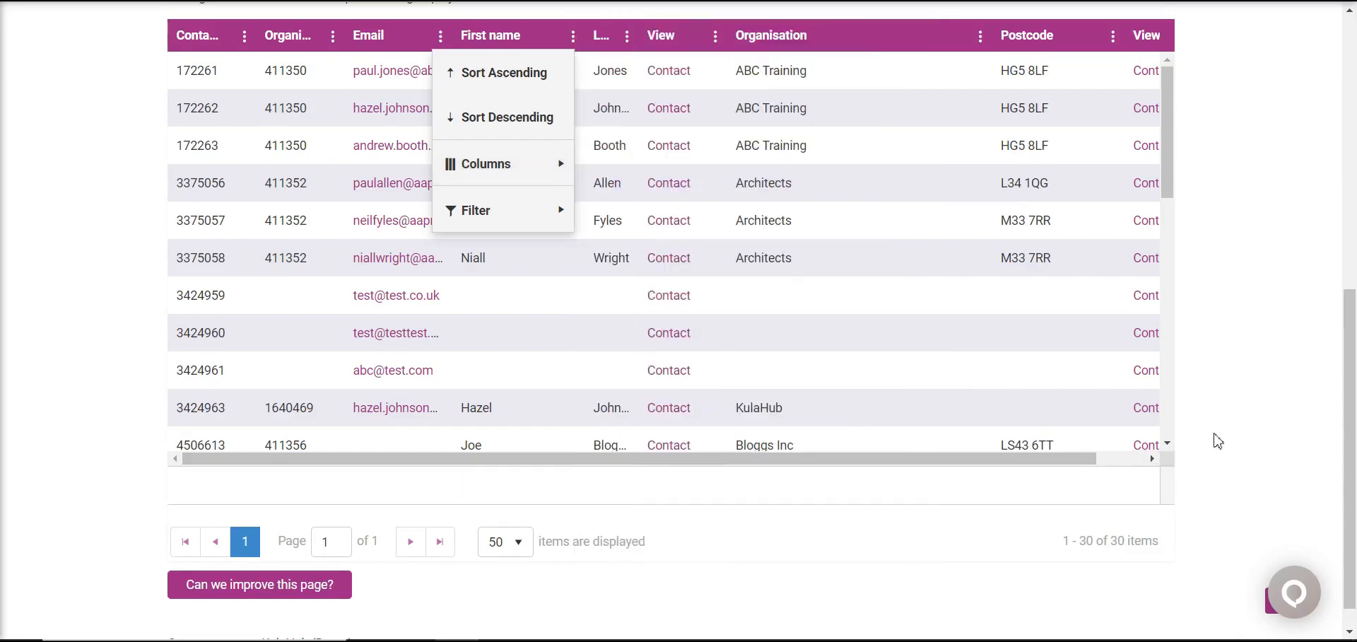
click(1236, 435)
scroll(834, 244, right, 1)
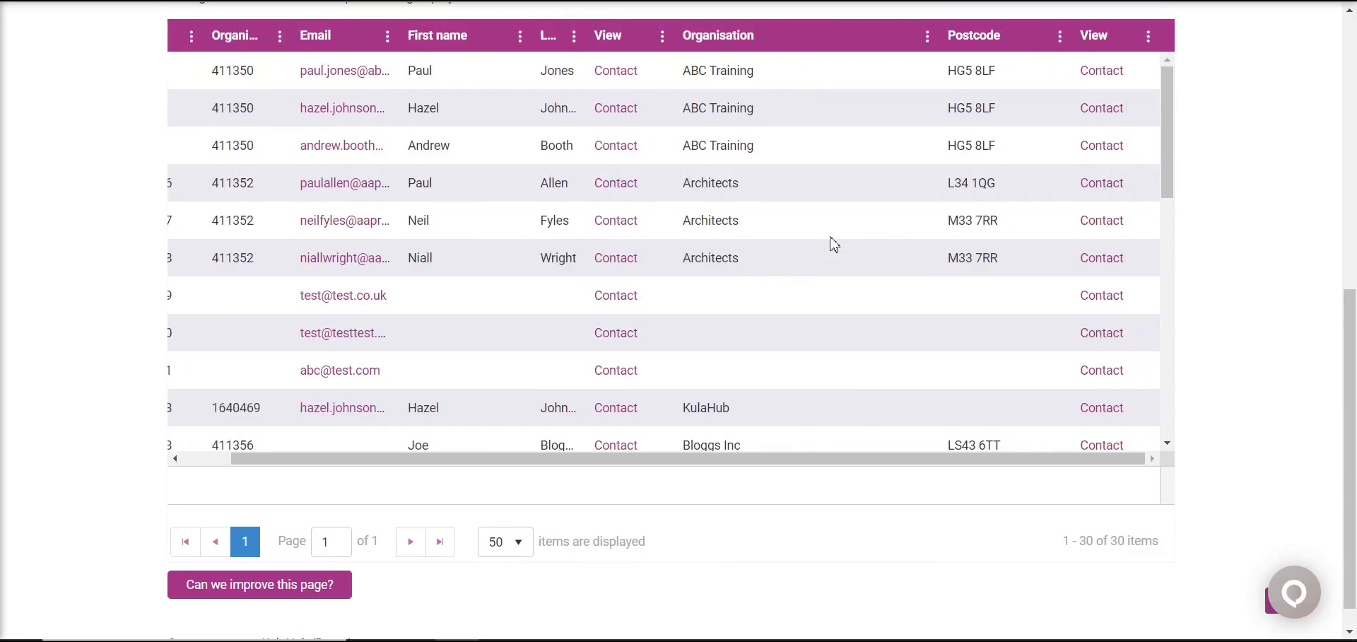
- Filter the Postcode column to show contacts whose value starts with HG
click(1059, 36)
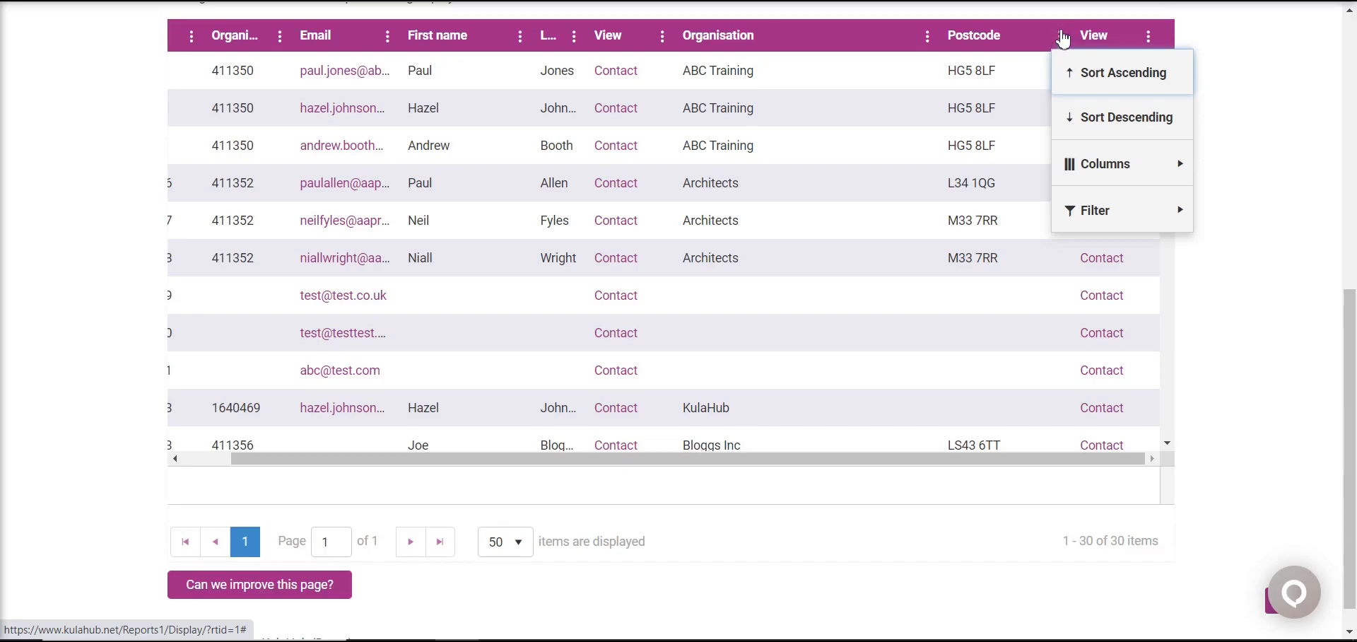
mouse_move(1088, 220)
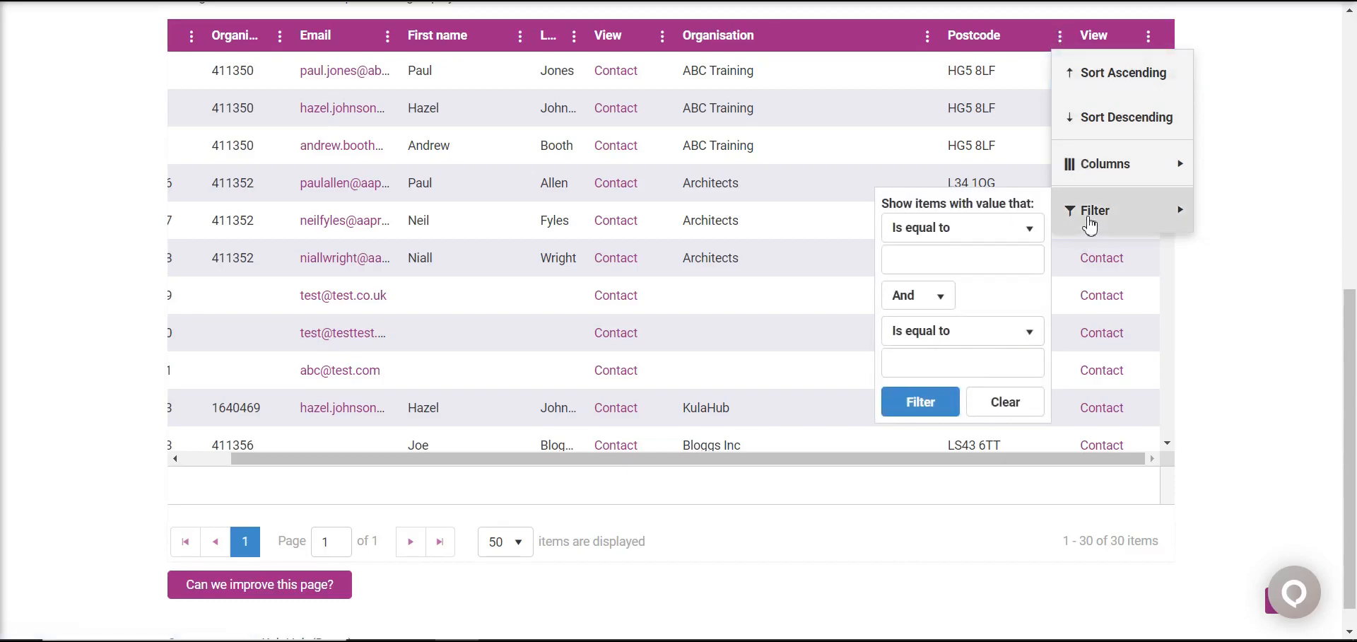
click(998, 237)
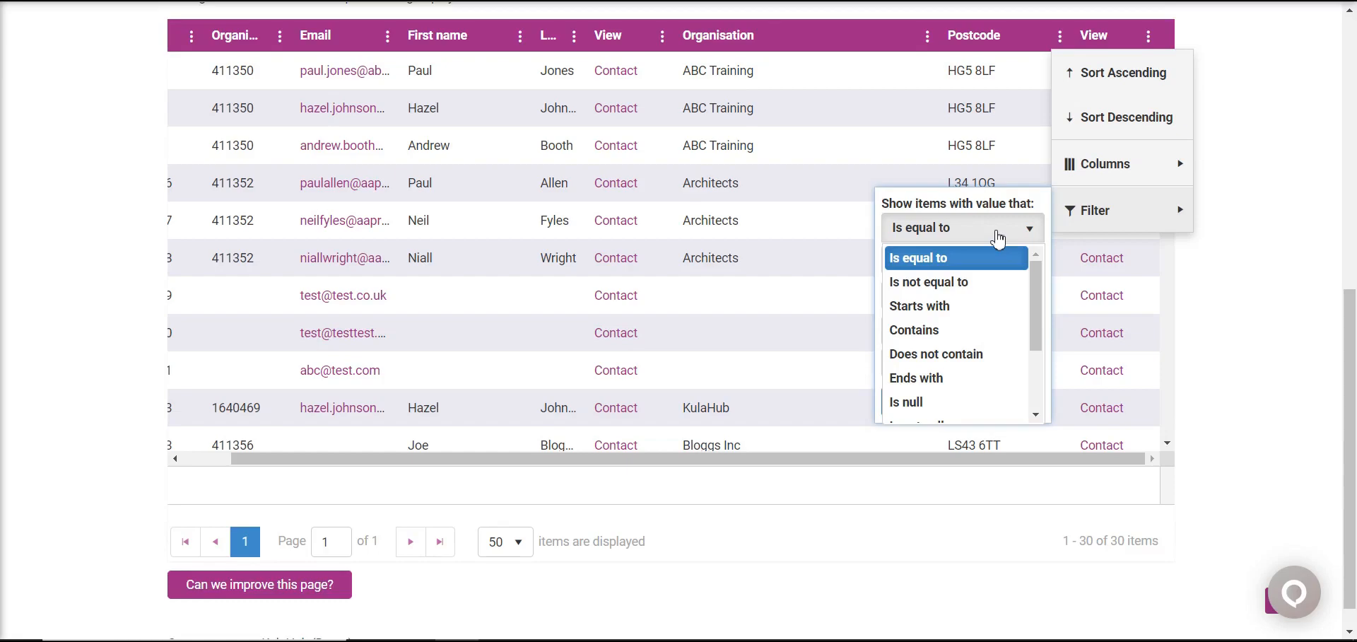
click(953, 310)
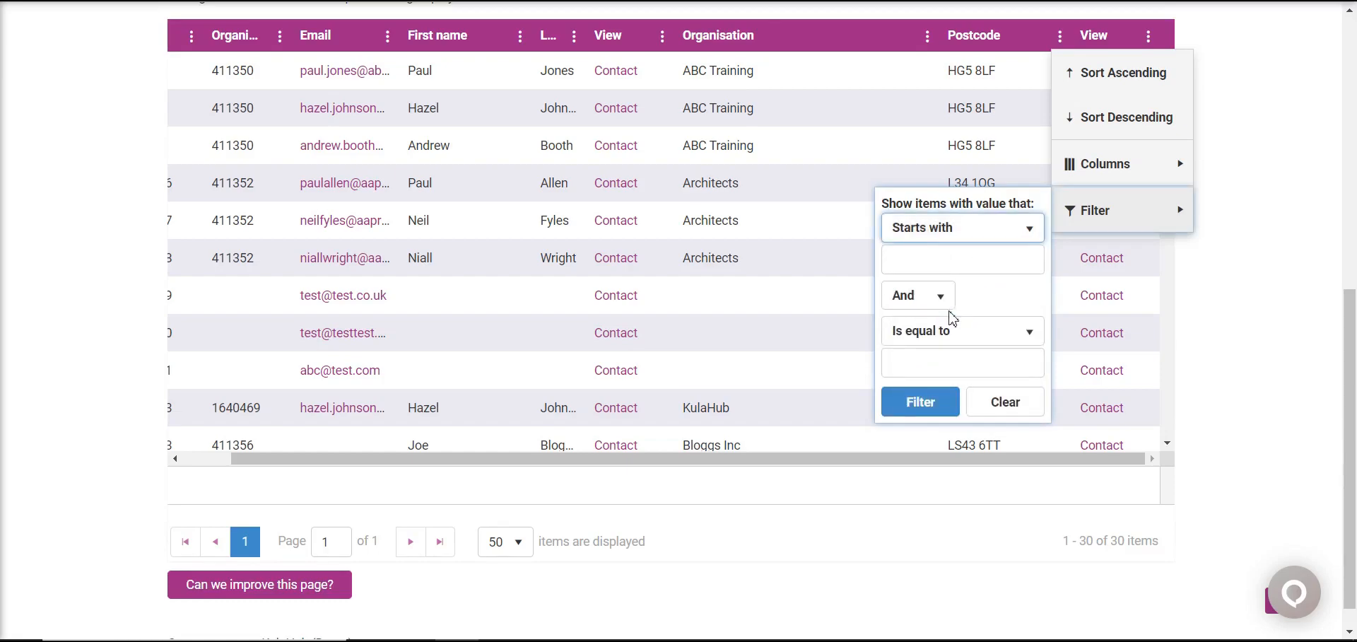
click(971, 265)
text(HG)
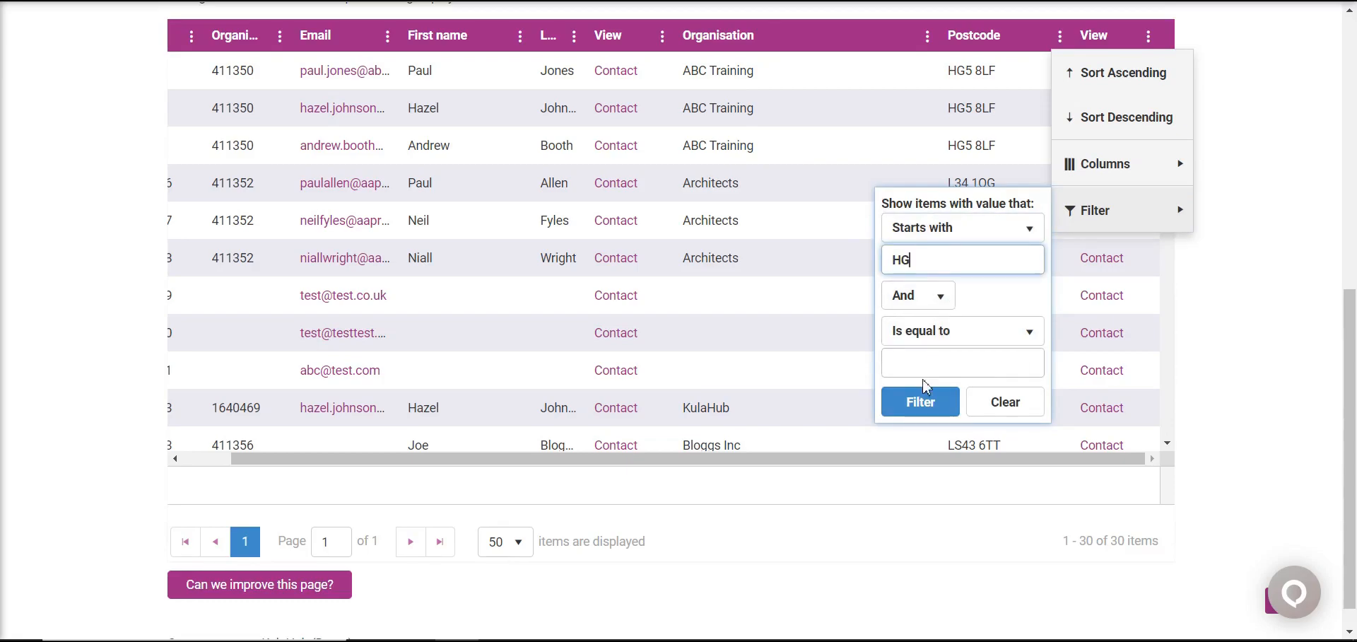
click(918, 402)
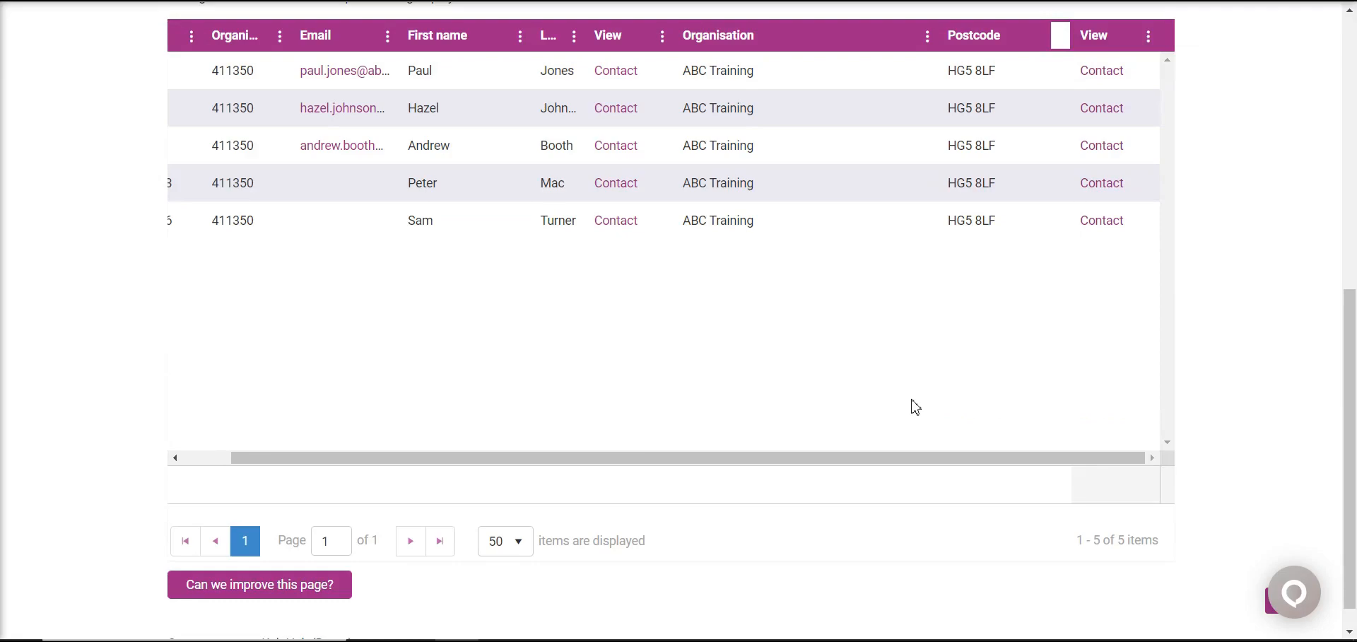
- Filter the First name column to values equal to the wanted contact's first name
click(520, 36)
click(523, 210)
click(728, 255)
text(Hazel)
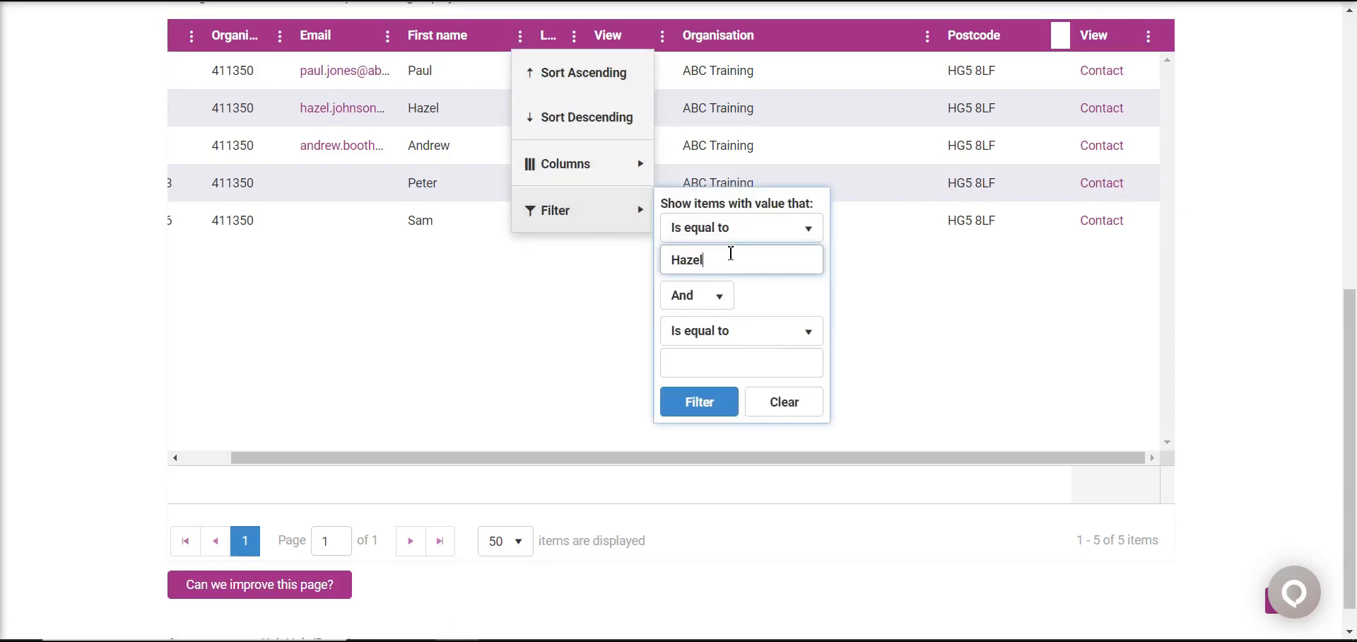
click(699, 401)
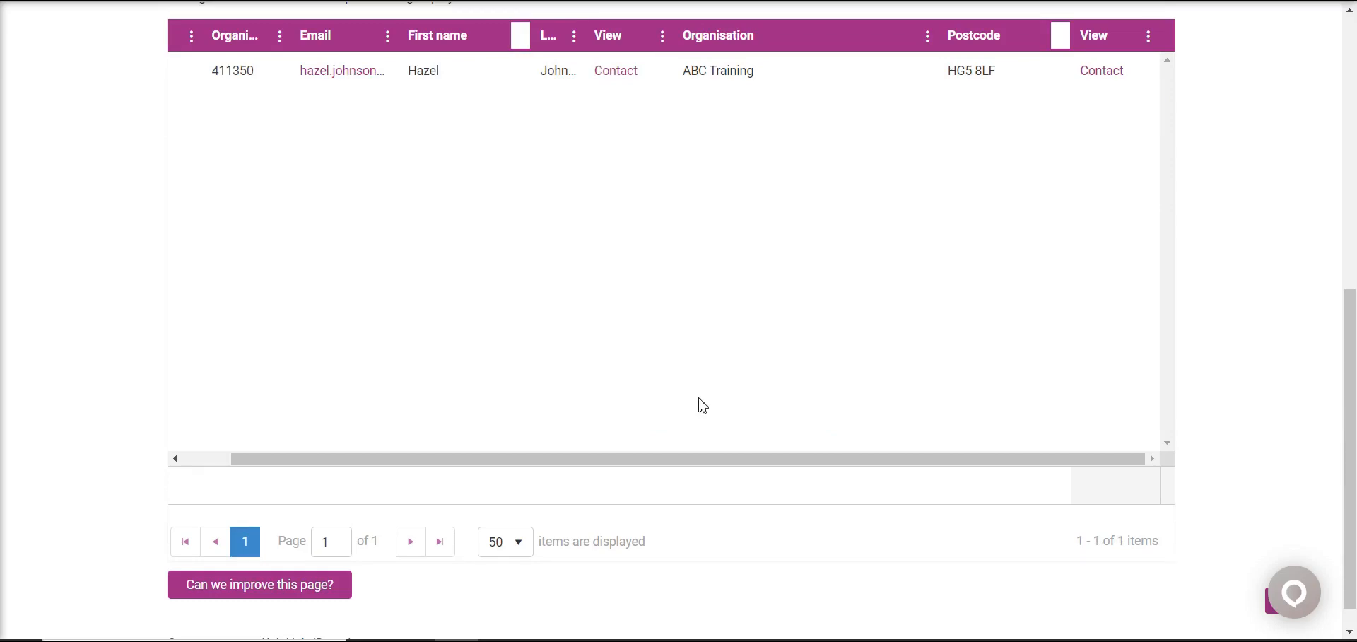
- Rename the report to HG Contacts and save it as a new report
scroll(90, 206, up, 7)
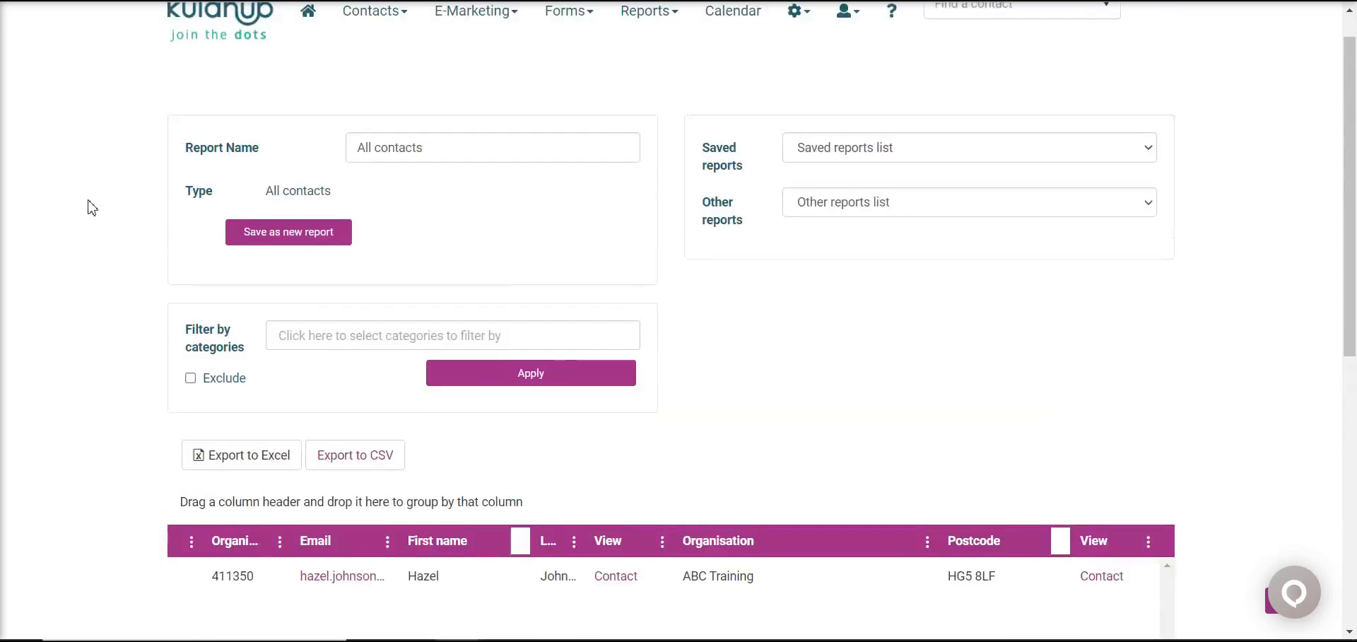
drag(602, 182, 288, 189)
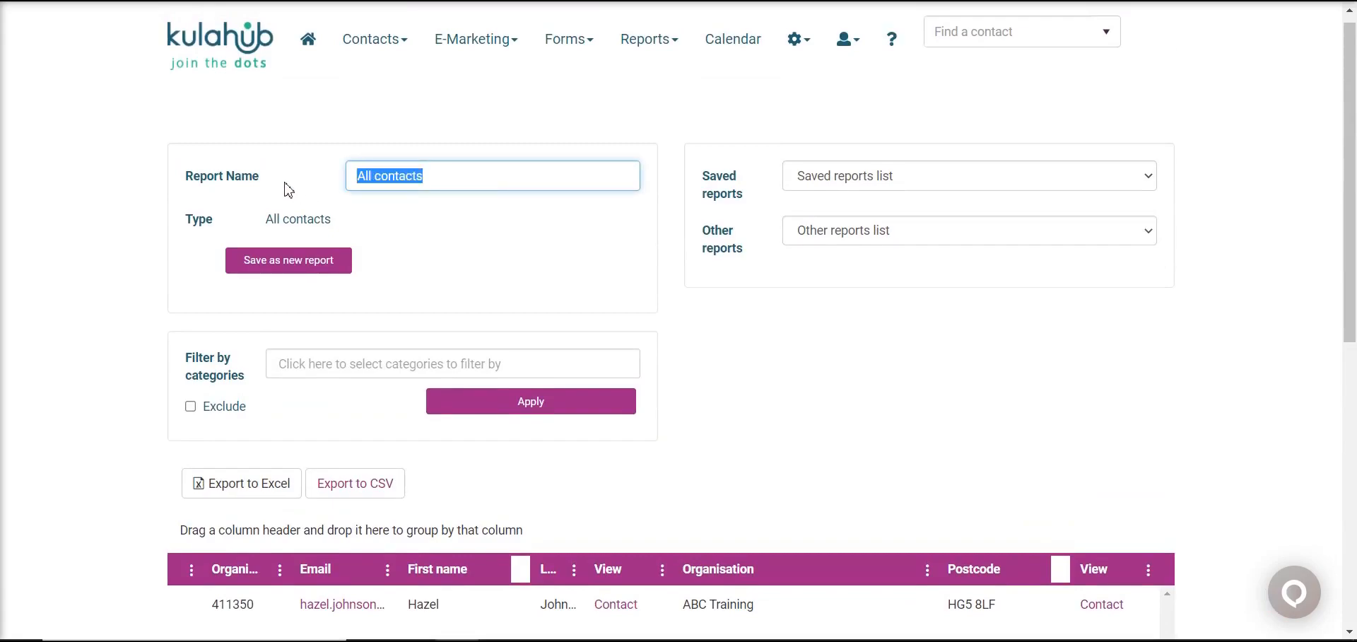
text(HG Contacts)
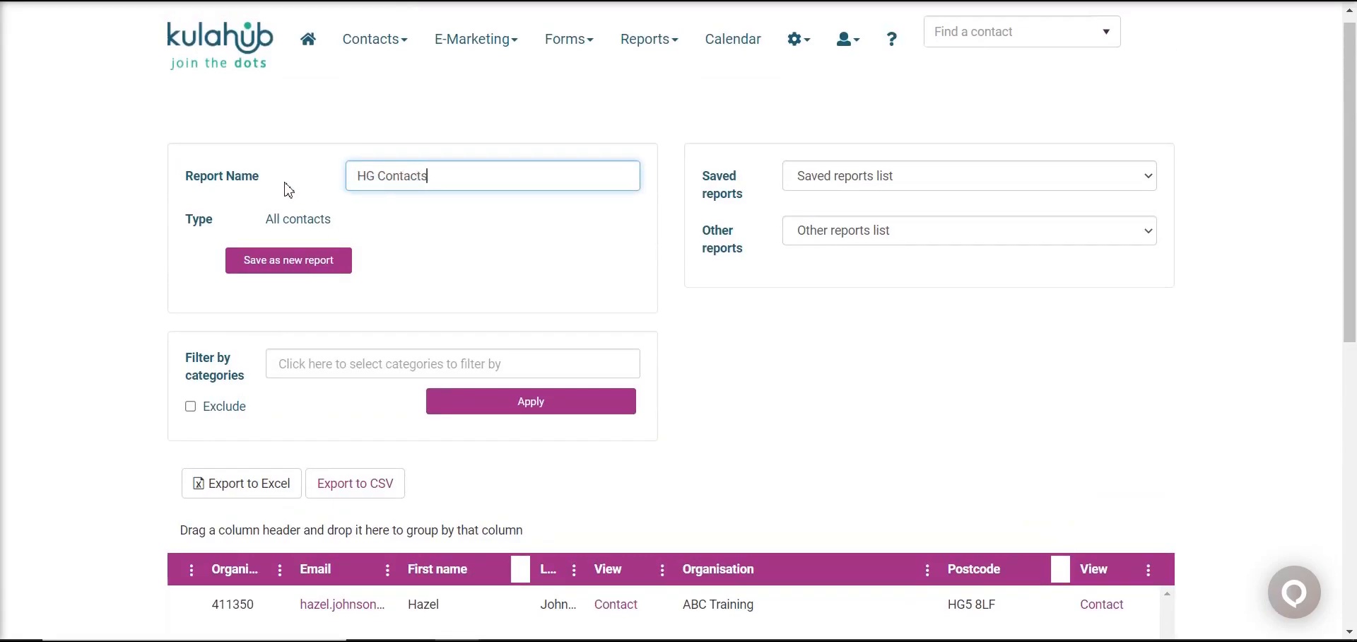
click(277, 259)
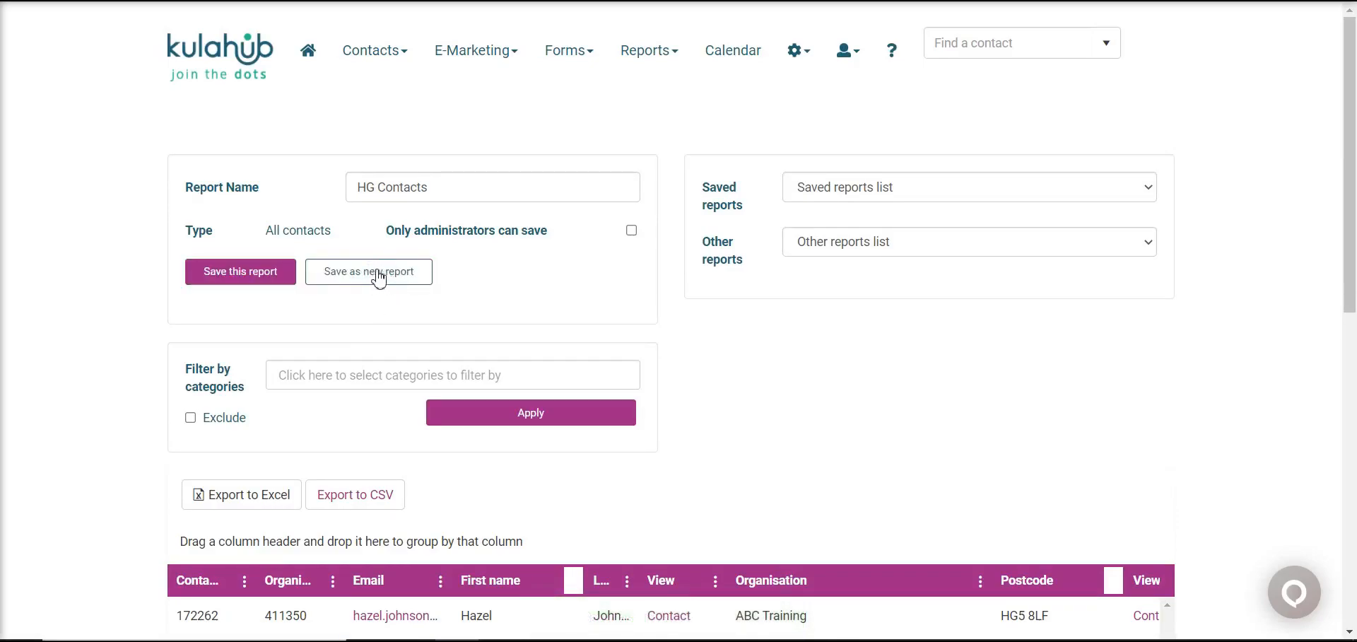
- Examine the administrators-only saving option, then open and close the settings for adding or removing the report's contacts from a category
drag(389, 237, 560, 236)
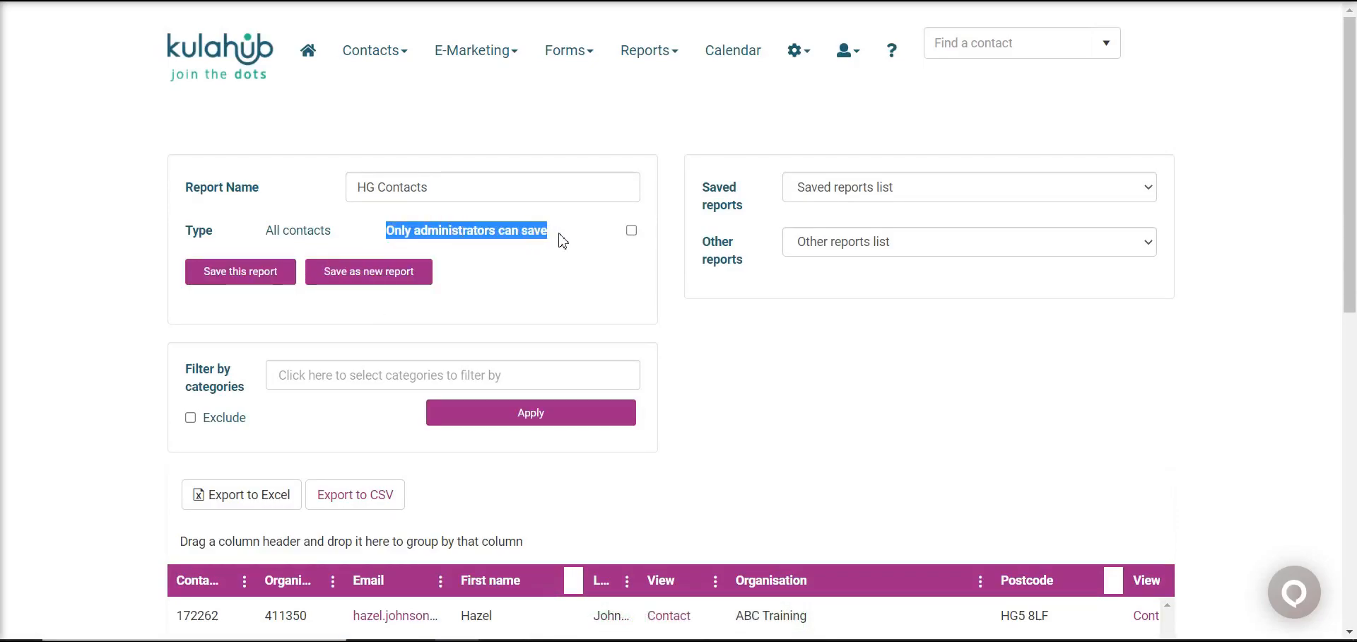
click(481, 330)
scroll(481, 329, down, 7)
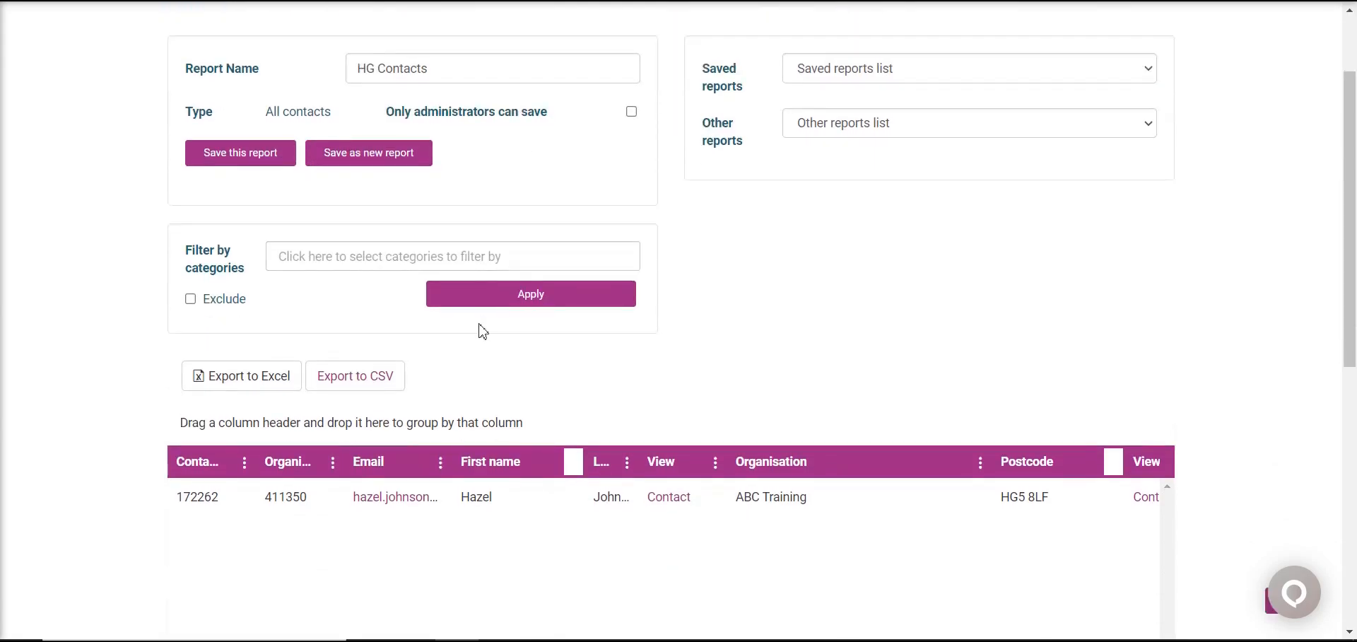
scroll(82, 515, down, 2)
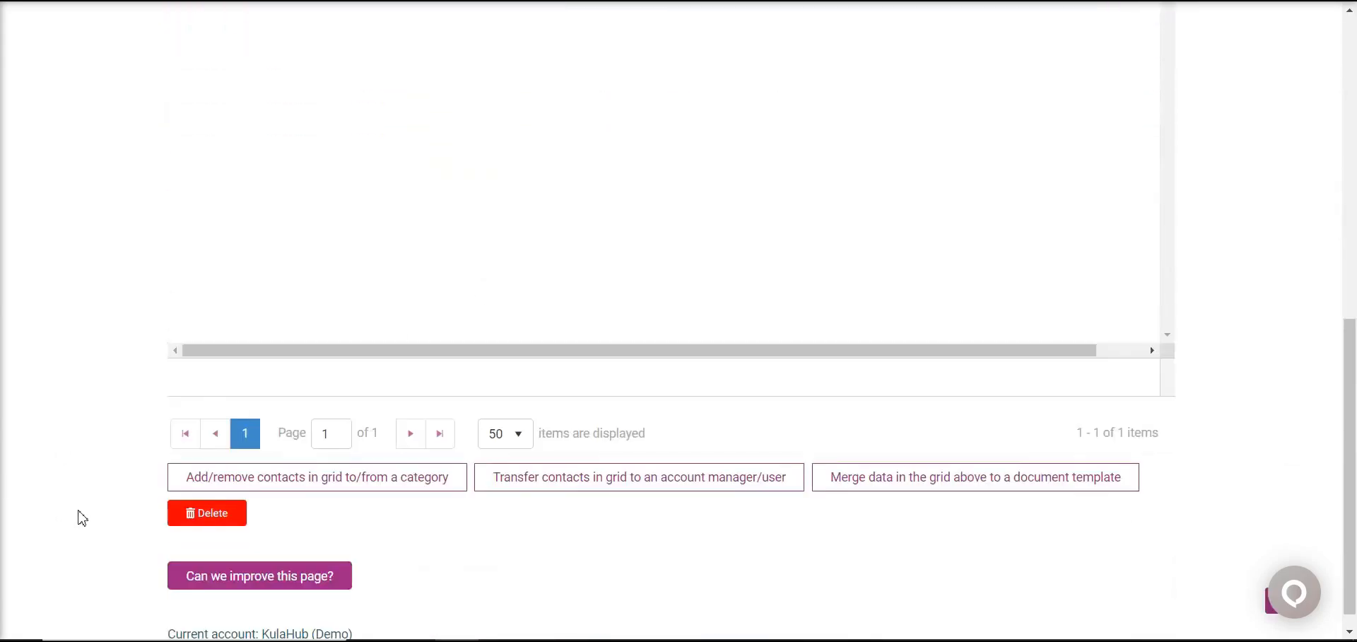
click(324, 453)
scroll(325, 467, down, 4)
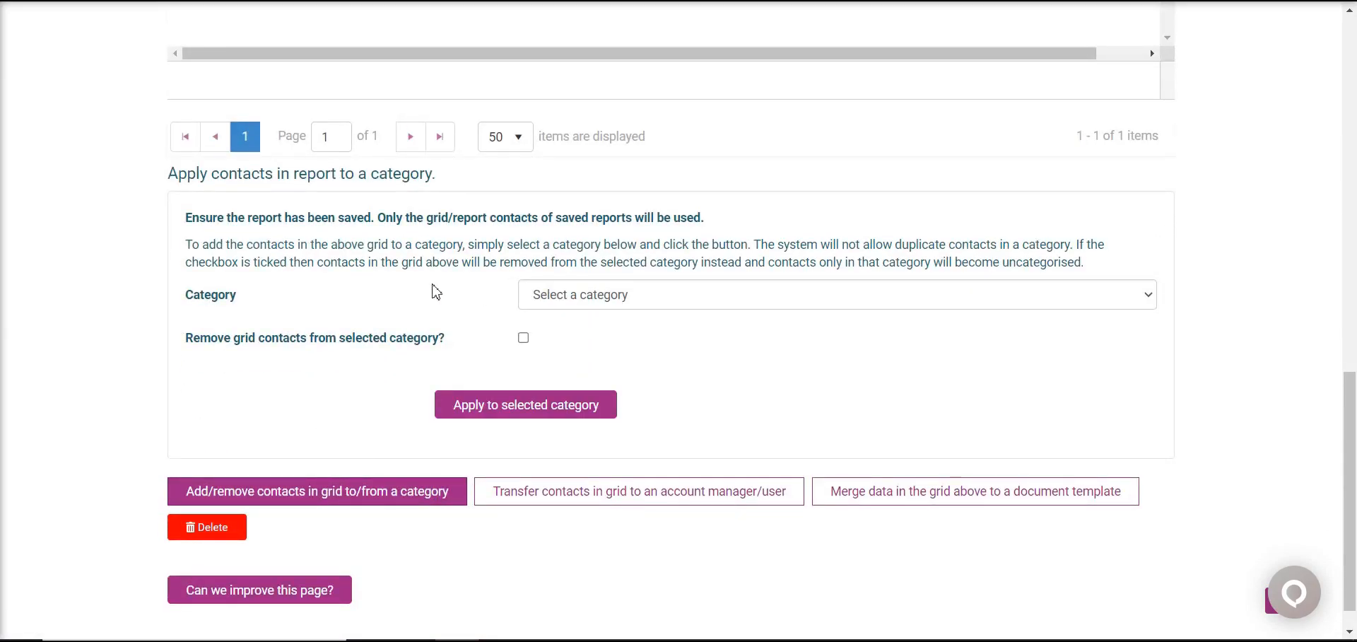
click(363, 493)
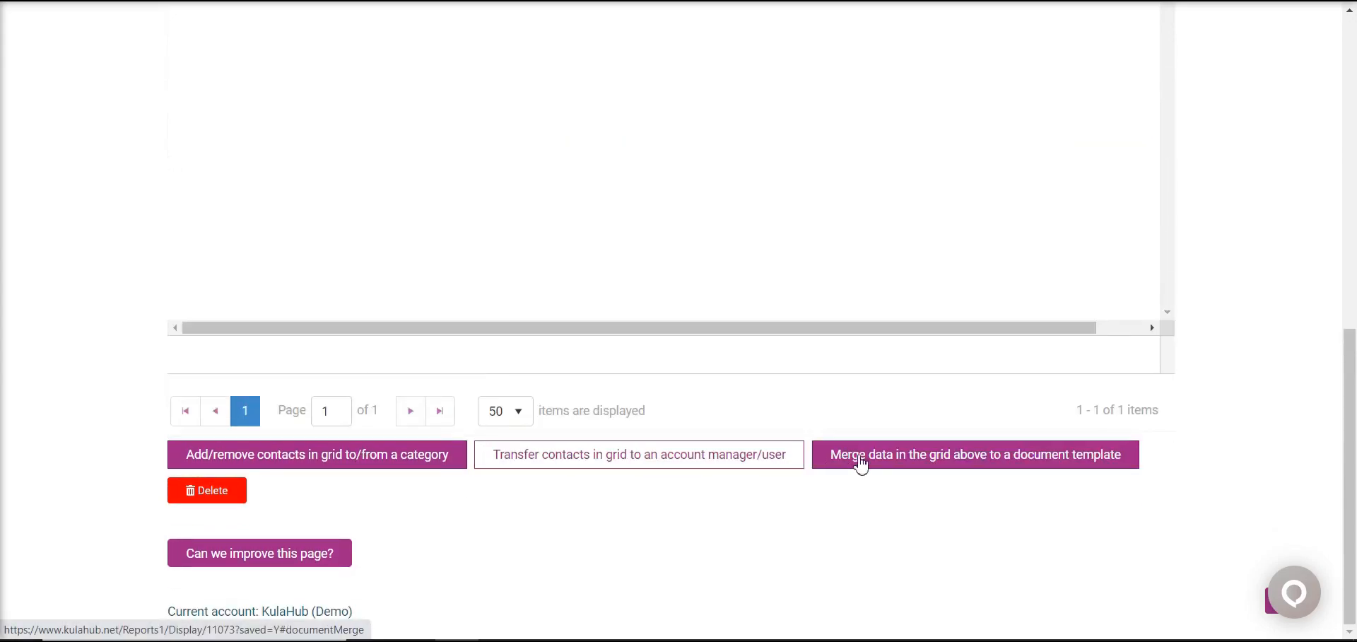
- Examine the category filter options above the HG Contacts report grid
scroll(858, 384, up, 1)
scroll(859, 384, up, 10)
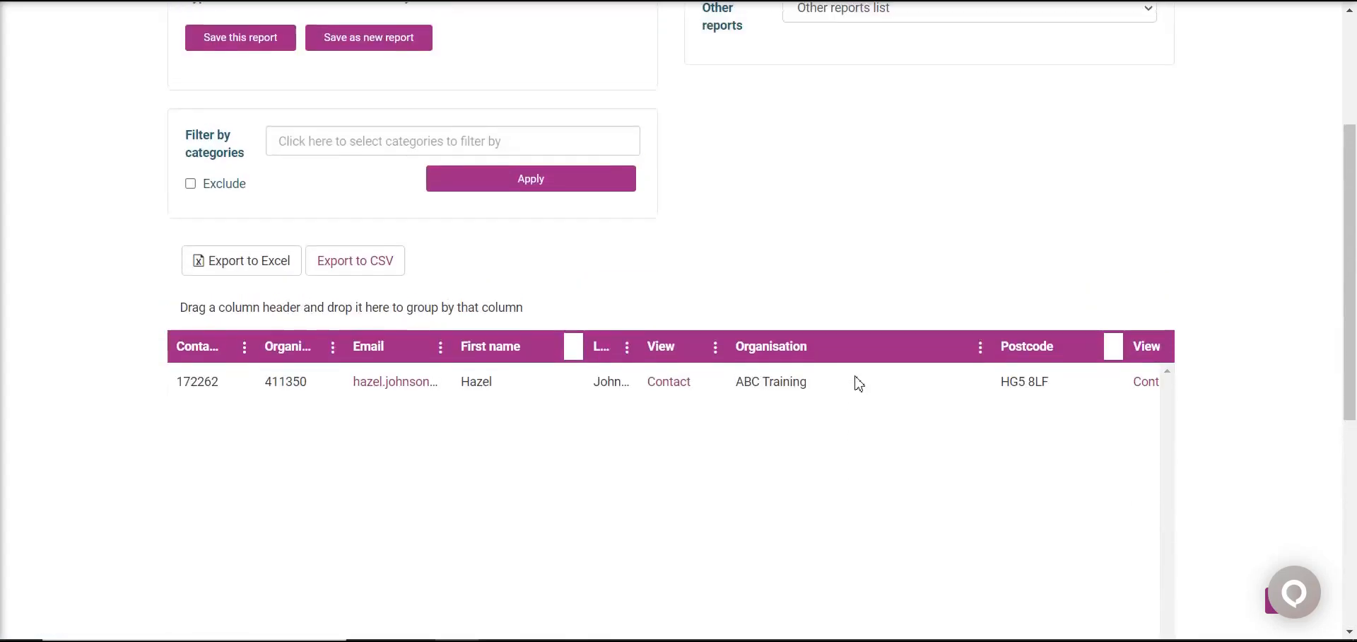
drag(182, 343, 249, 367)
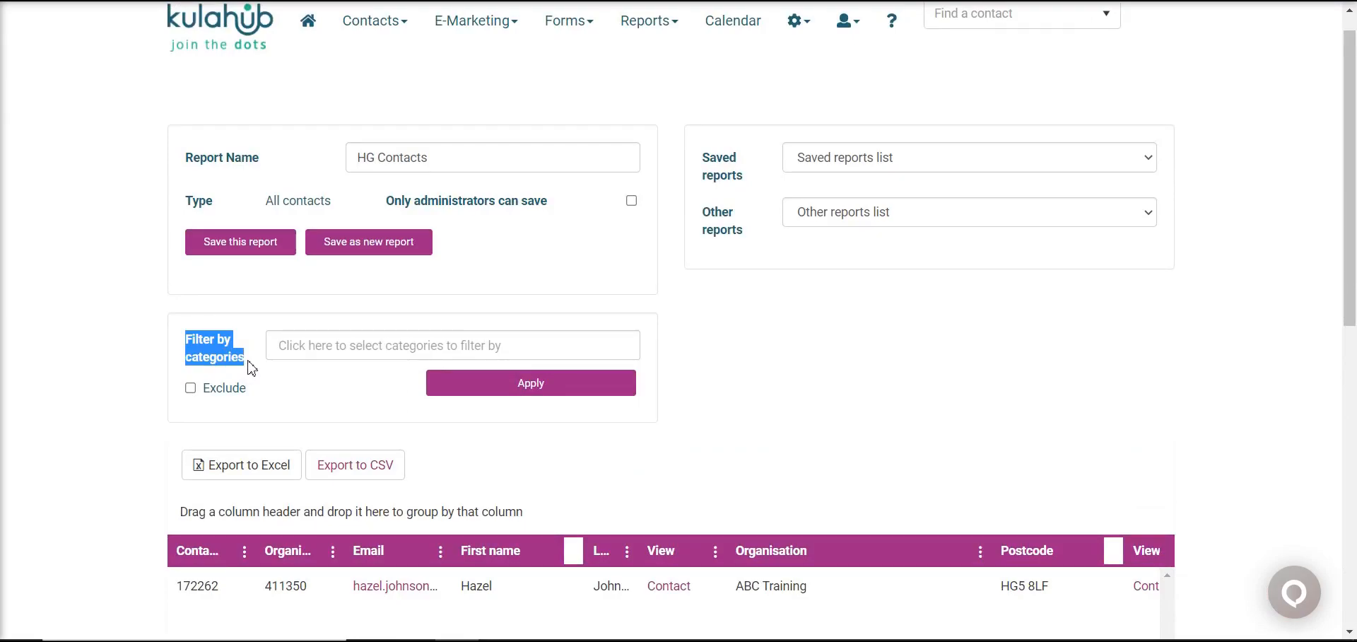
click(101, 407)
scroll(101, 407, down, 3)
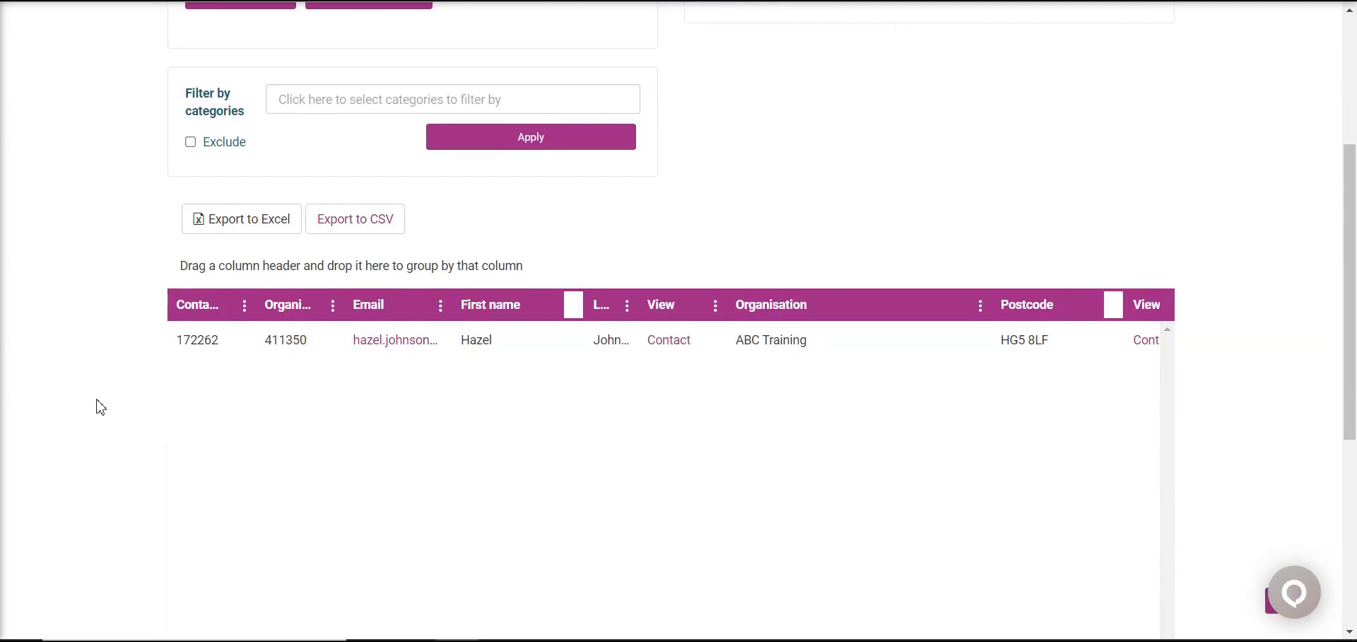
scroll(101, 408, up, 4)
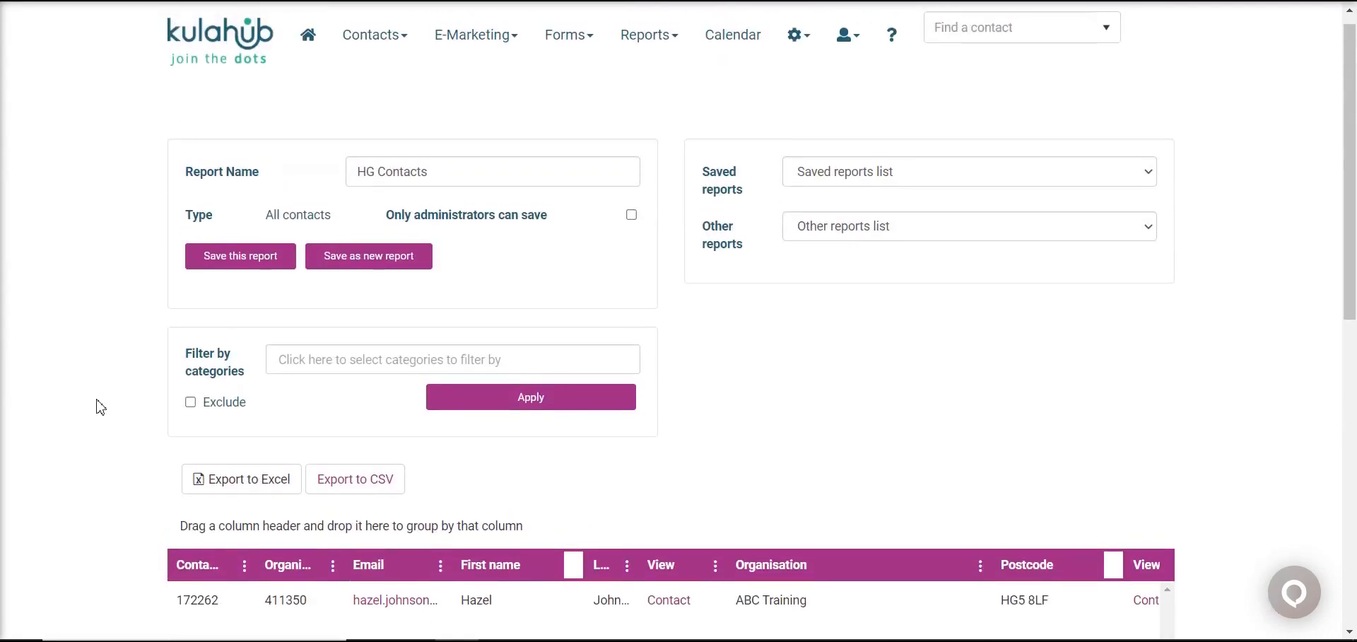